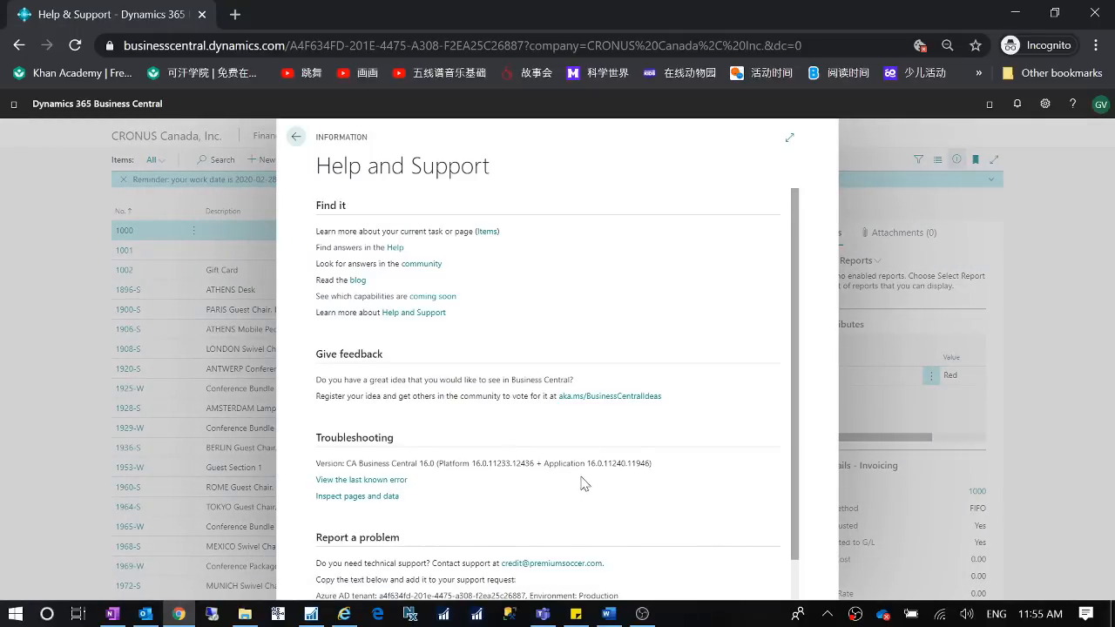
- Close Help and Support and browse the release-plan documentation from the 'Receive more items than ordered' article to the 'What's new and planned' overview
{"action": "left_click", "coordinate": [1098, 343]}
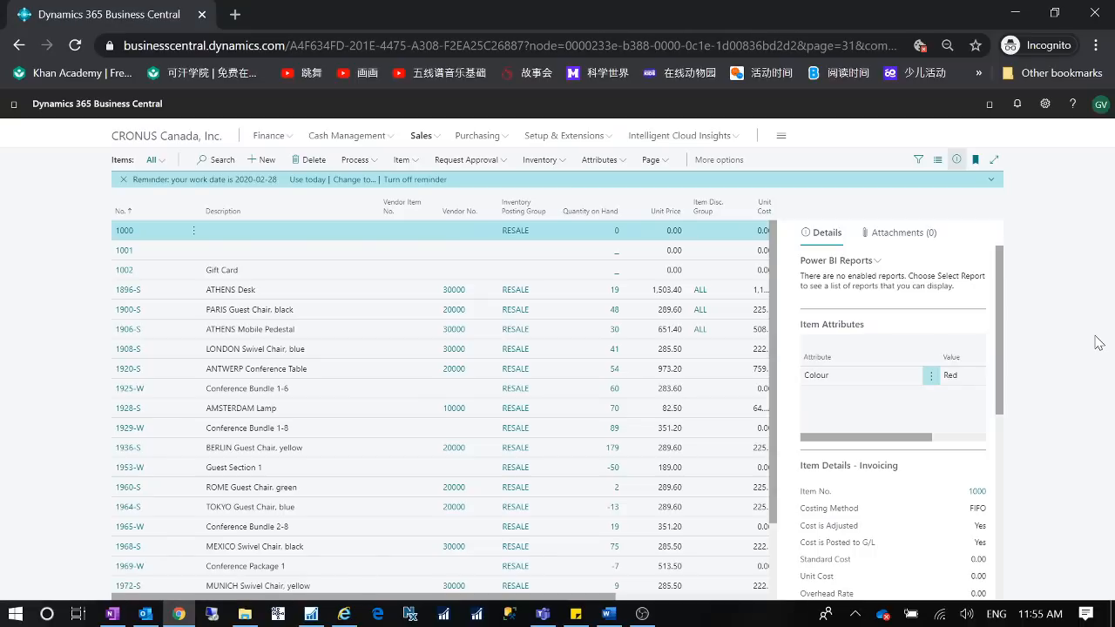
{"action": "left_click", "coordinate": [344, 613]}
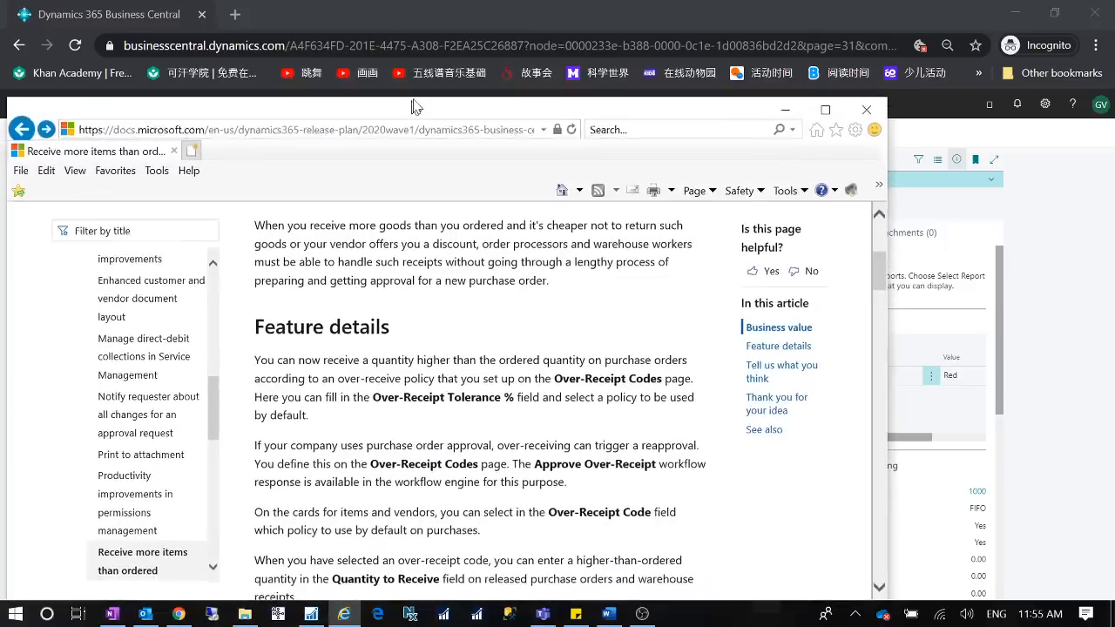
{"action": "left_click_drag", "start_coordinate": [414, 104], "coordinate": [438, 47]}
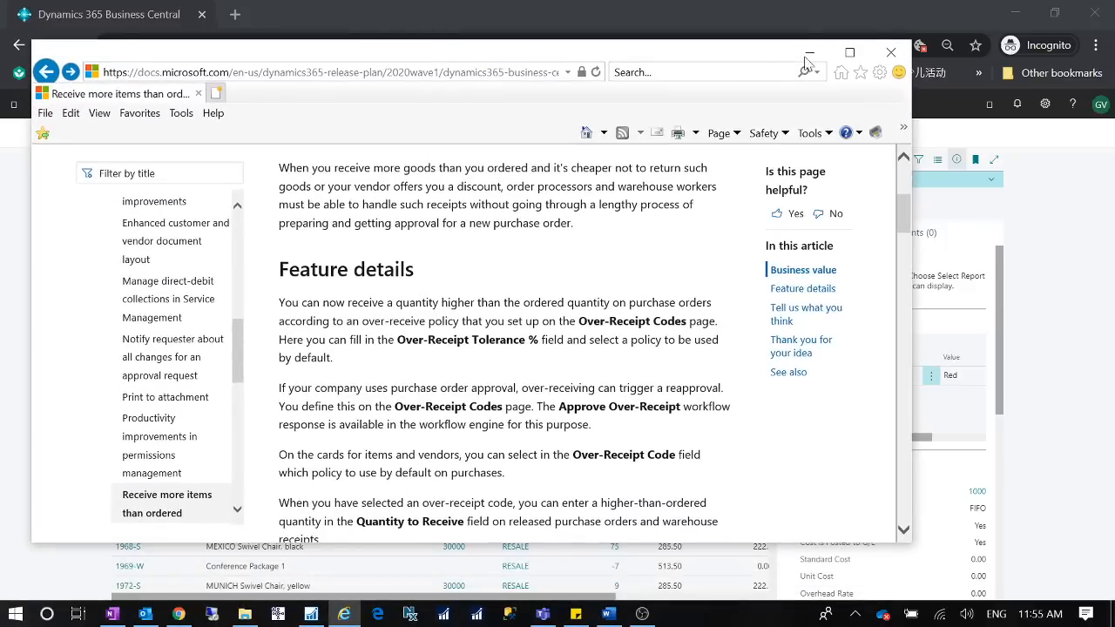
{"action": "left_click", "coordinate": [860, 56]}
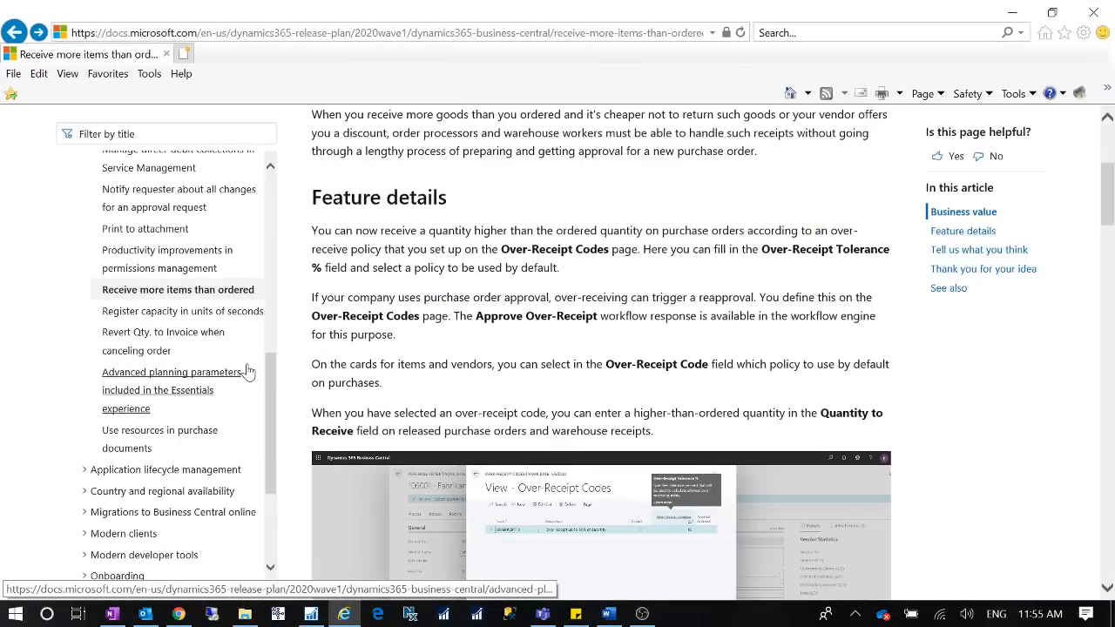
{"action": "scroll", "coordinate": [248, 373], "scroll_direction": "up", "scroll_amount": 10}
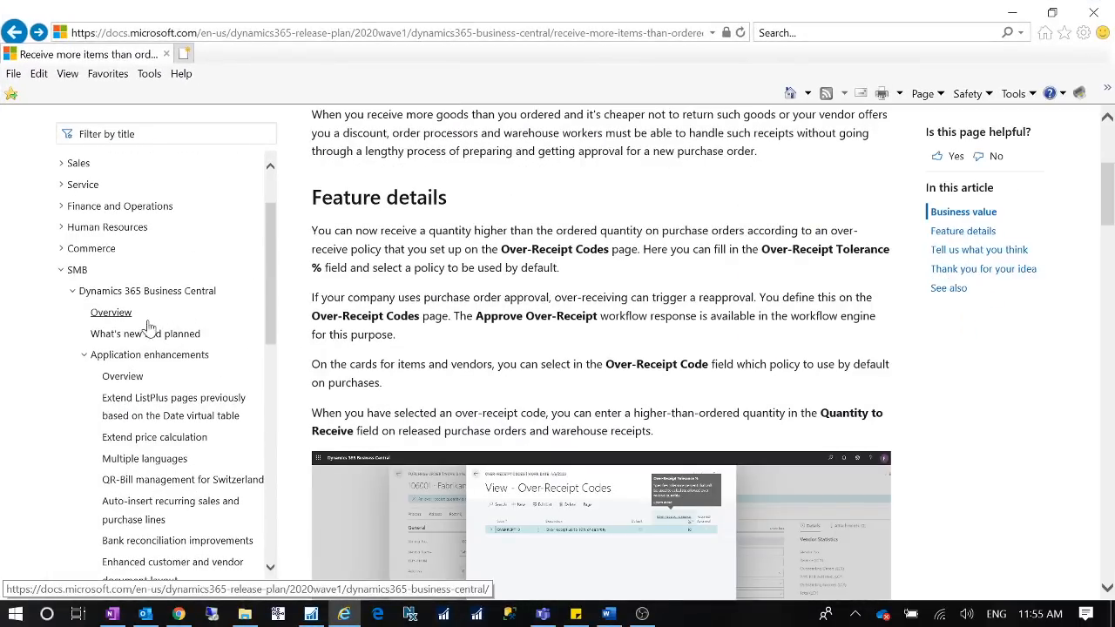
{"action": "scroll", "coordinate": [152, 483], "scroll_direction": "up", "scroll_amount": 4}
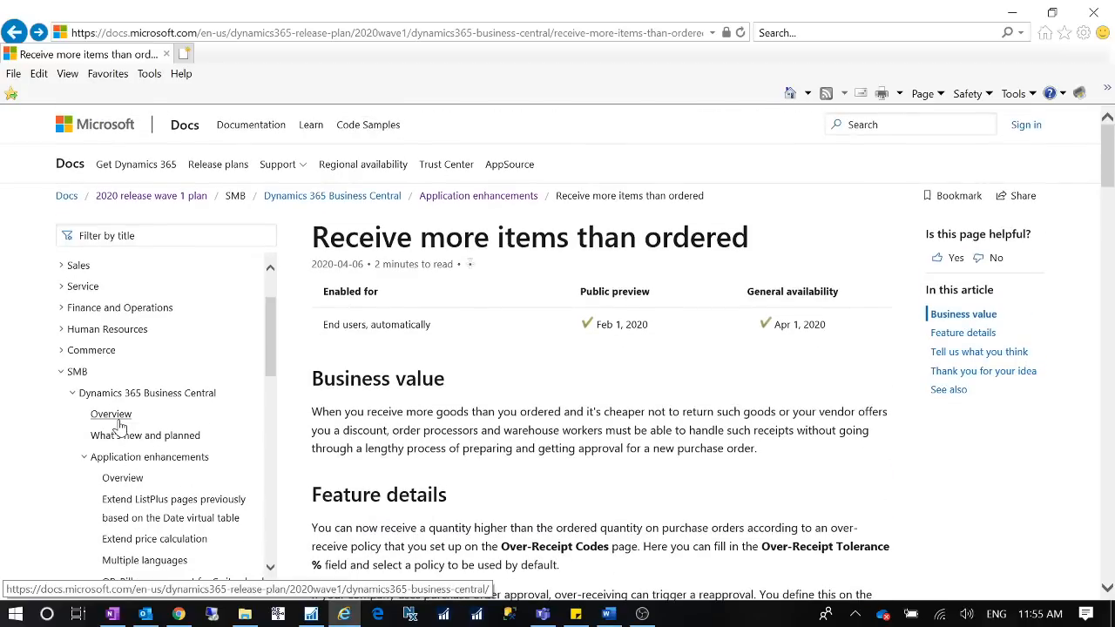
{"action": "left_click", "coordinate": [112, 437]}
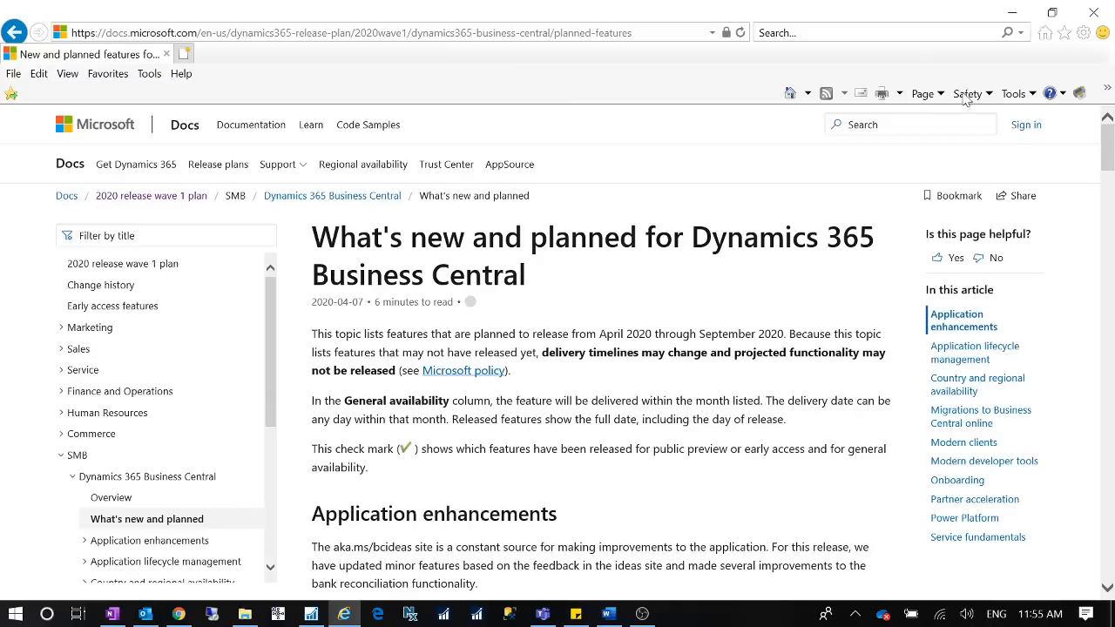
{"action": "left_click", "coordinate": [1017, 15]}
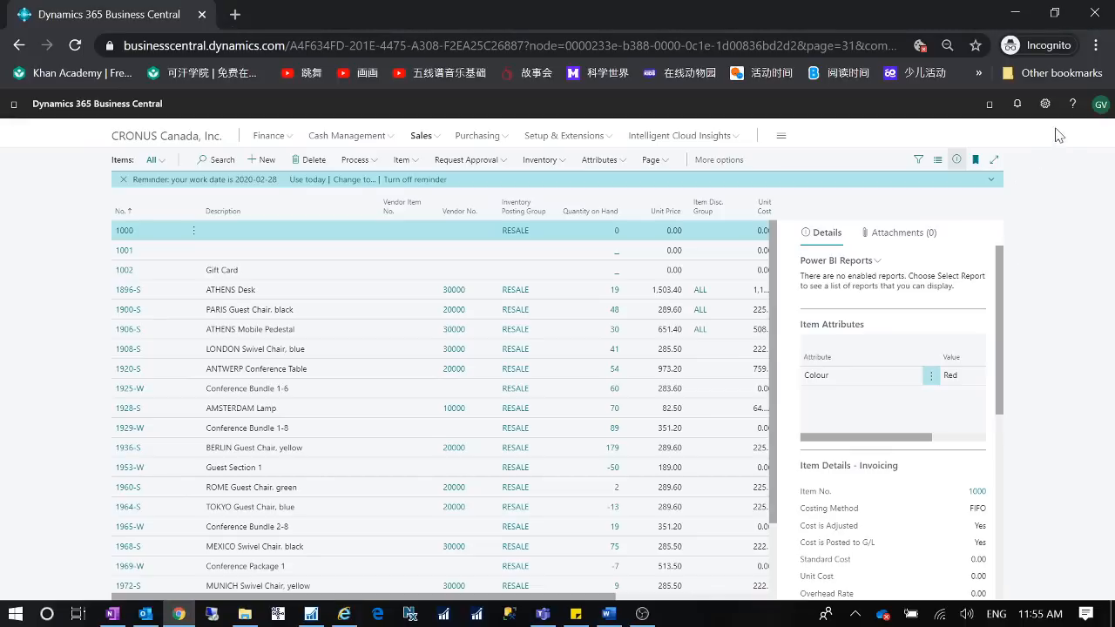
- Open the 'coming soon' capabilities page from Help and Support, scroll through the planned features list, then close it
{"action": "left_click", "coordinate": [1072, 103]}
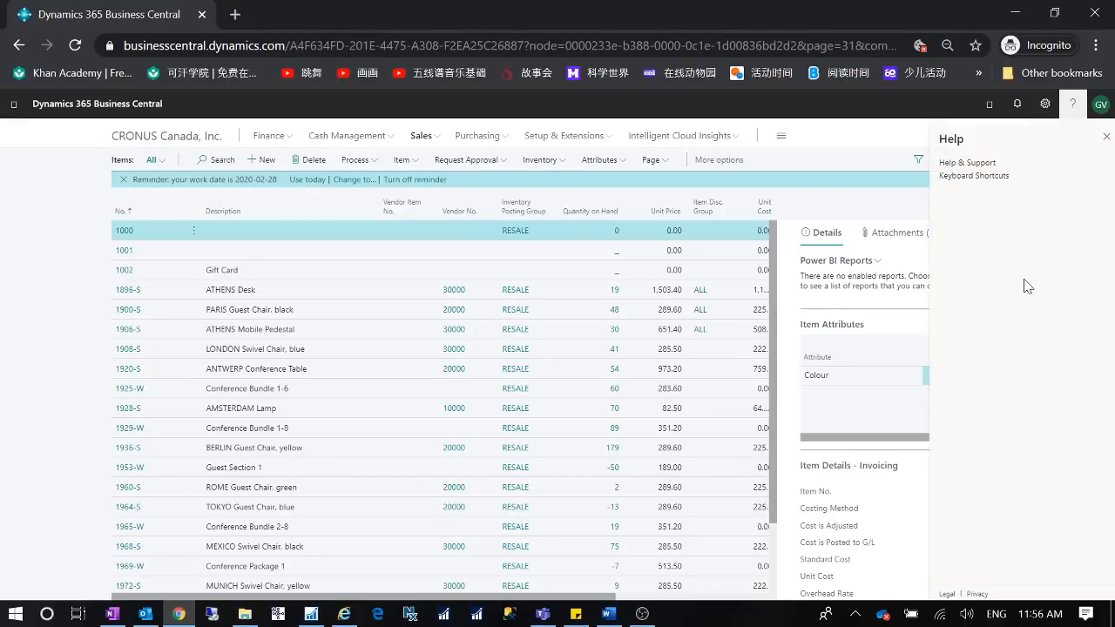
{"action": "left_click", "coordinate": [963, 163]}
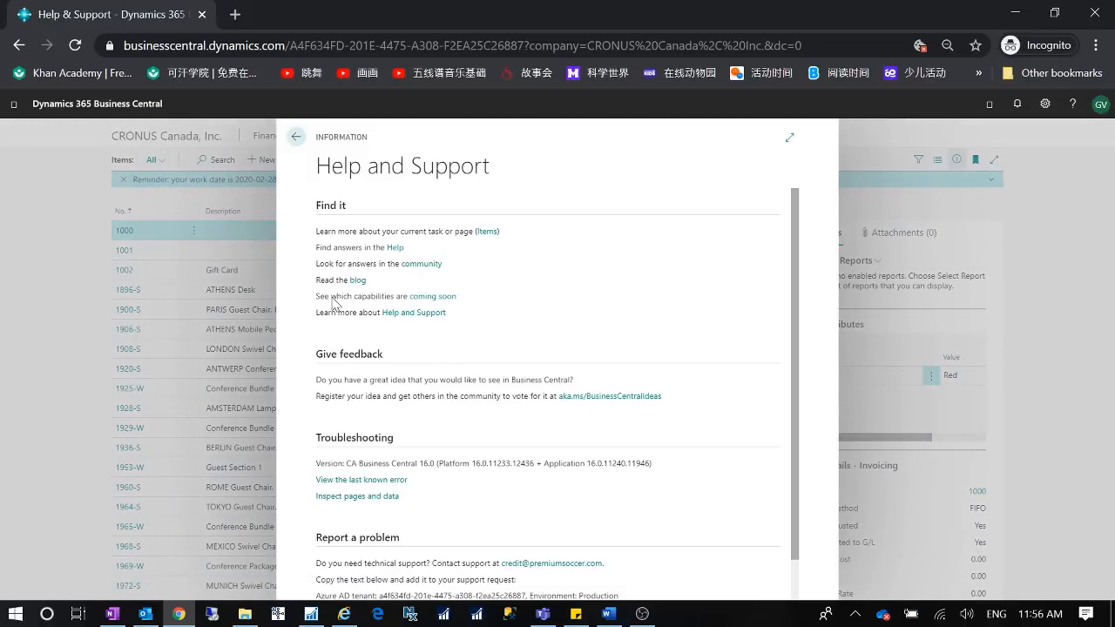
{"action": "left_click", "coordinate": [431, 297]}
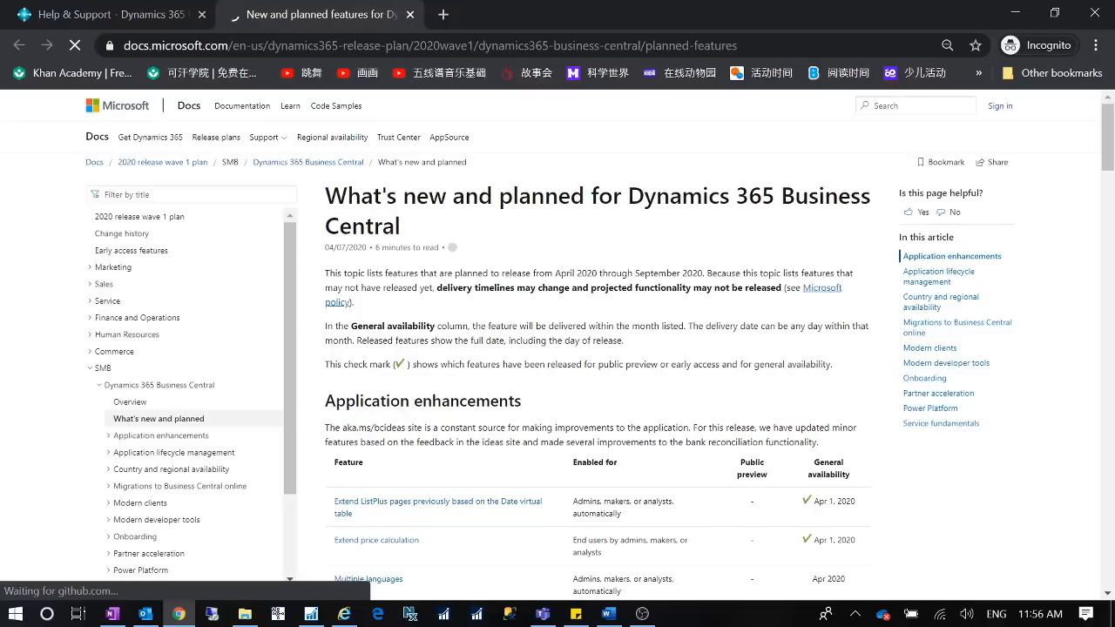
{"action": "scroll", "coordinate": [567, 376], "scroll_direction": "down", "scroll_amount": 8}
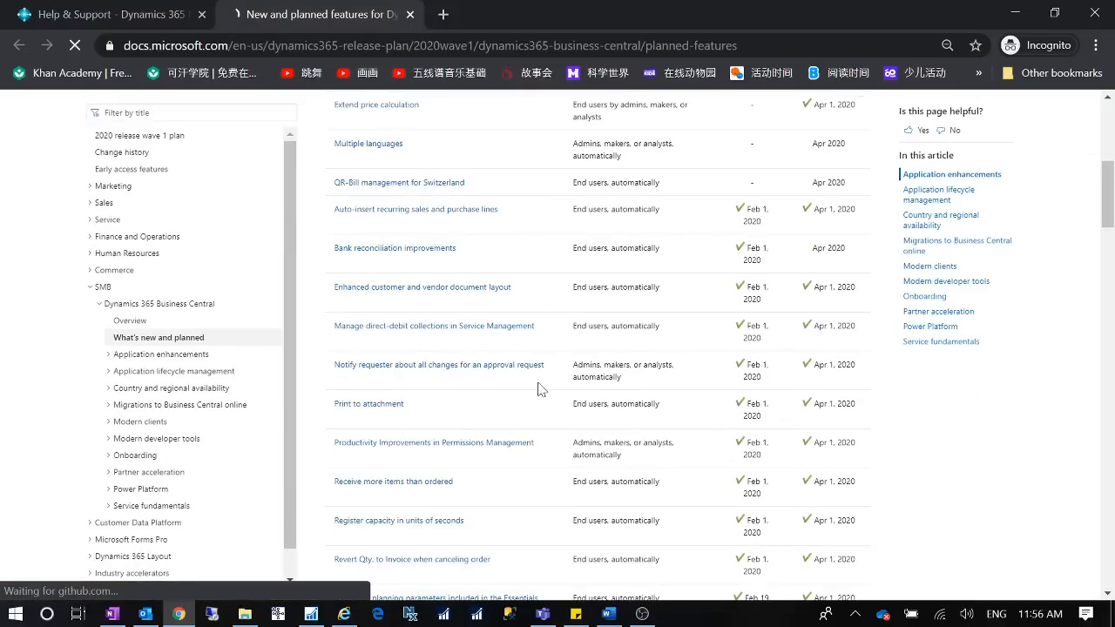
{"action": "scroll", "coordinate": [647, 434], "scroll_direction": "up", "scroll_amount": 3}
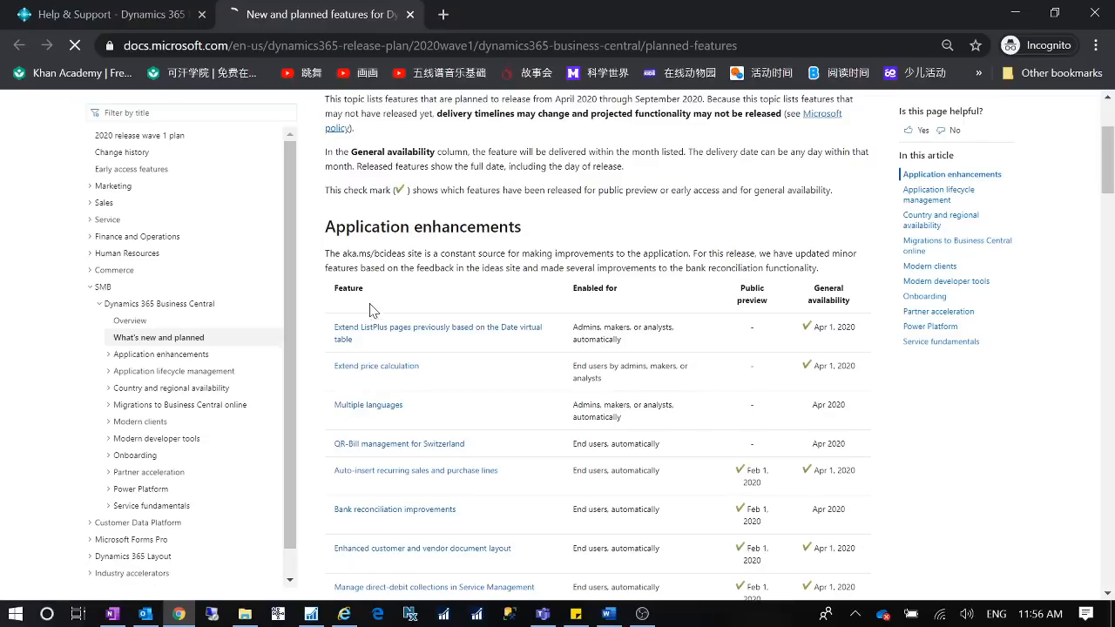
{"action": "left_click", "coordinate": [410, 15]}
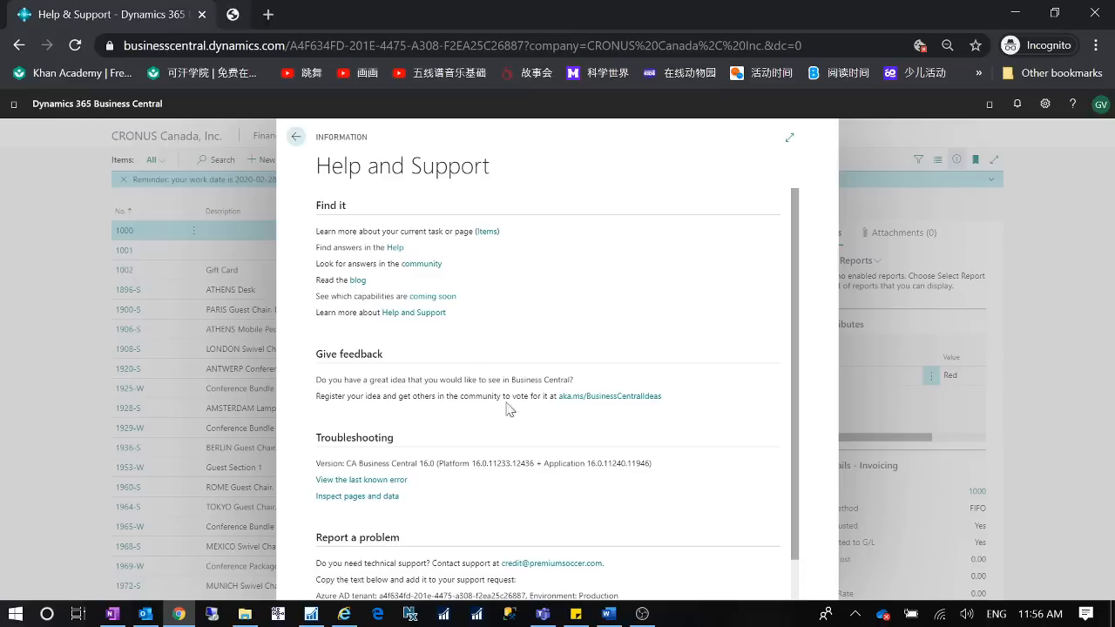
{"action": "left_click", "coordinate": [296, 136]}
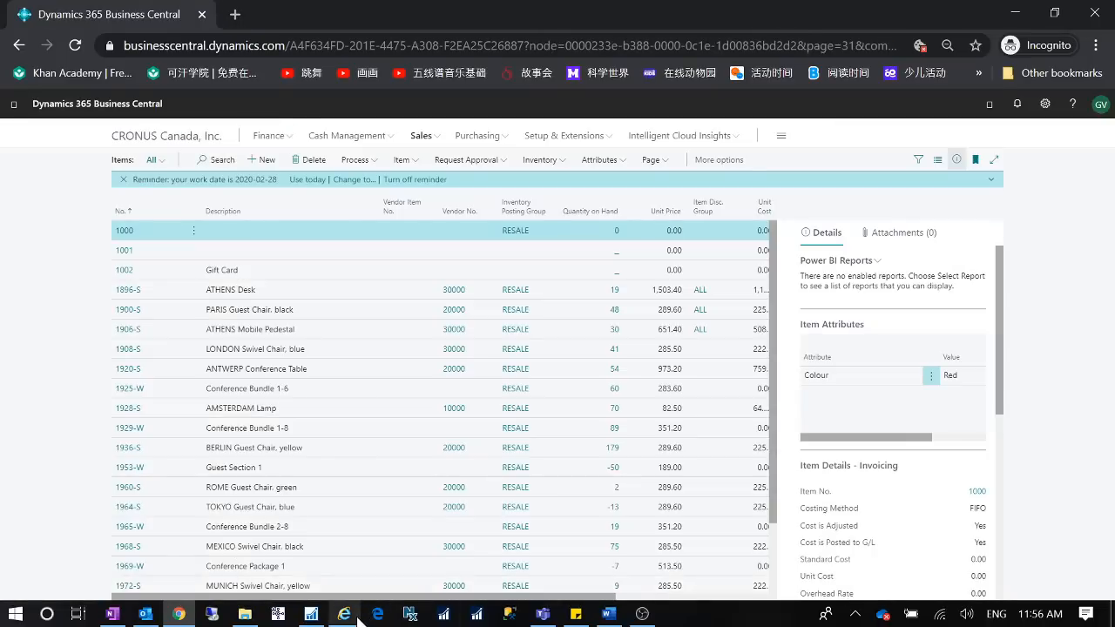
- Return to the 'Receive more items than ordered' article and read its business value and feature details
{"action": "left_click", "coordinate": [350, 614]}
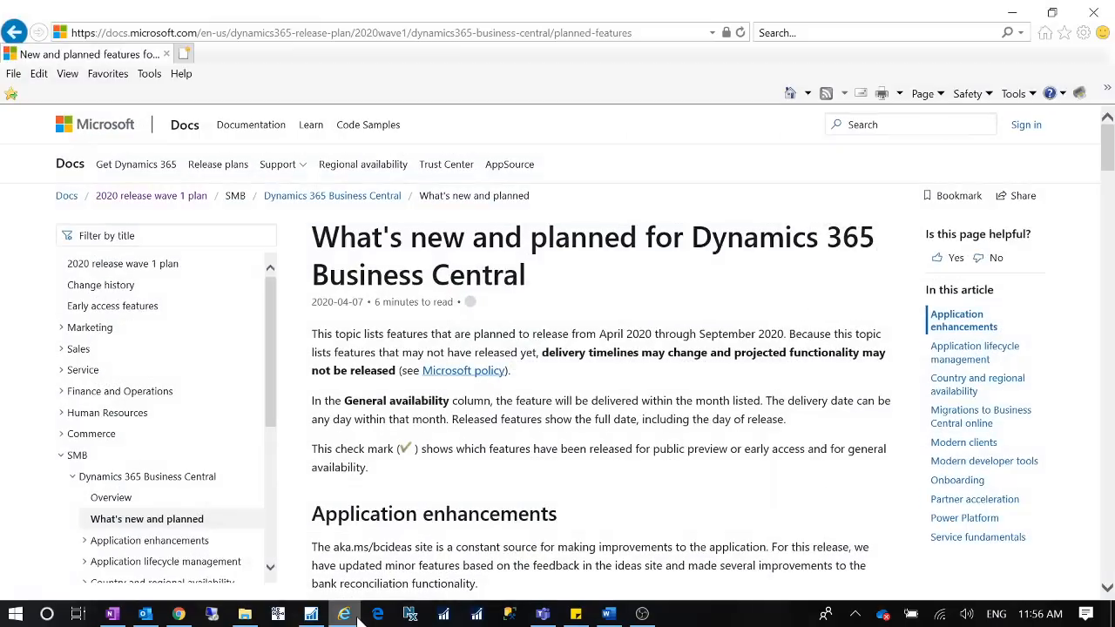
{"action": "left_click", "coordinate": [12, 32]}
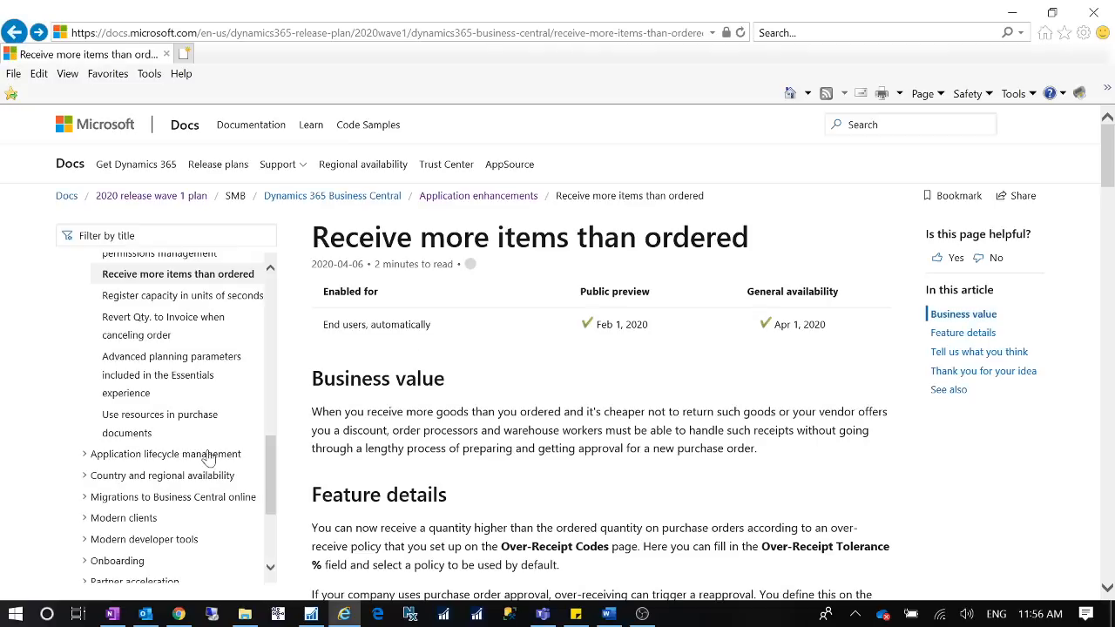
{"action": "scroll", "coordinate": [232, 434], "scroll_direction": "up", "scroll_amount": 1}
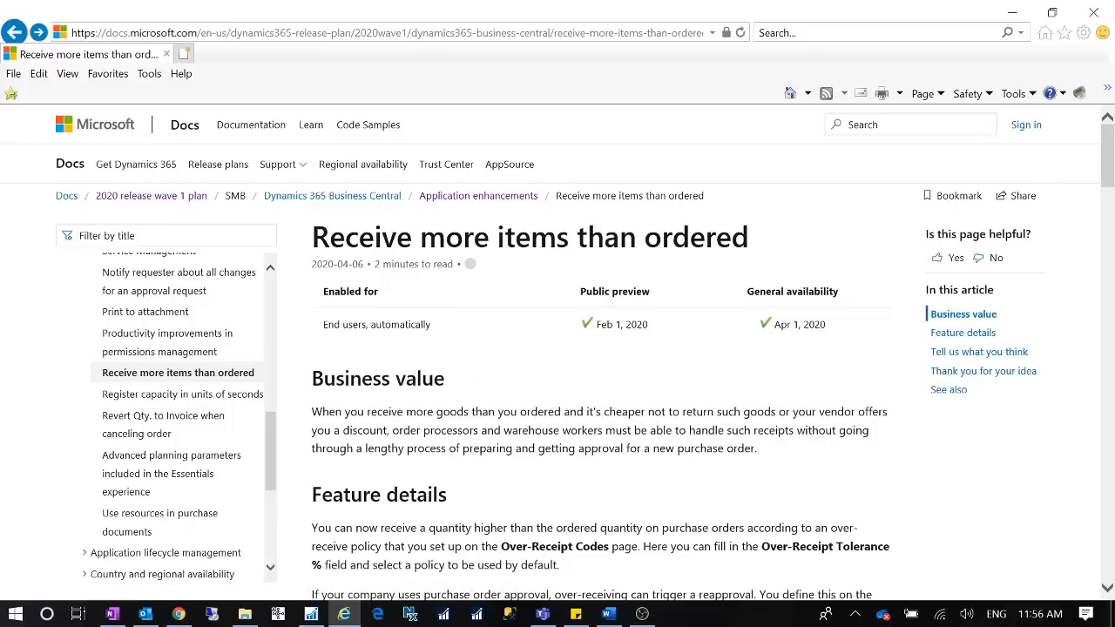
{"action": "scroll", "coordinate": [601, 392], "scroll_direction": "down", "scroll_amount": 3}
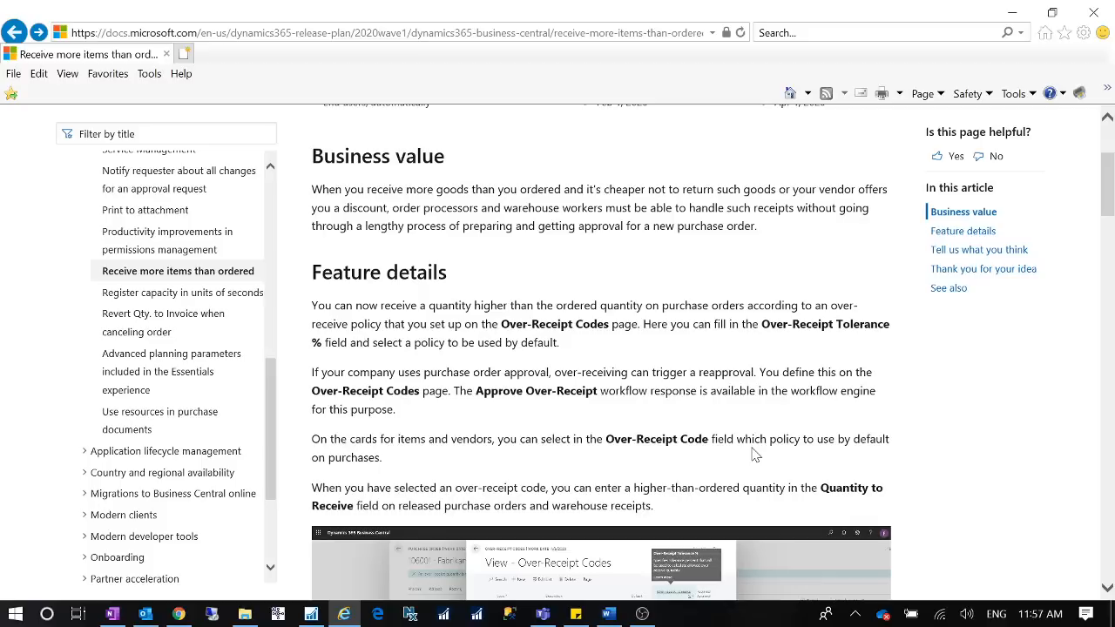
{"action": "scroll", "coordinate": [754, 454], "scroll_direction": "down", "scroll_amount": 1}
{"action": "scroll", "coordinate": [754, 454], "scroll_direction": "up", "scroll_amount": 1}
{"action": "left_click", "coordinate": [1012, 12]}
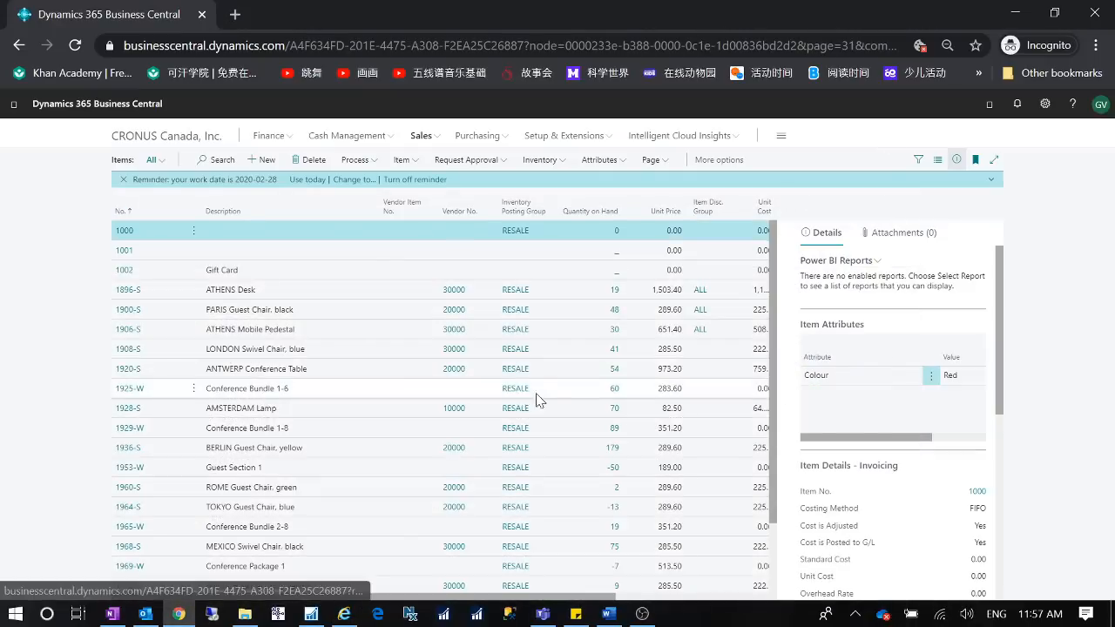
- Search for 'over receipt' and review the Over-Receipt Codes page
{"action": "left_click", "coordinate": [991, 107]}
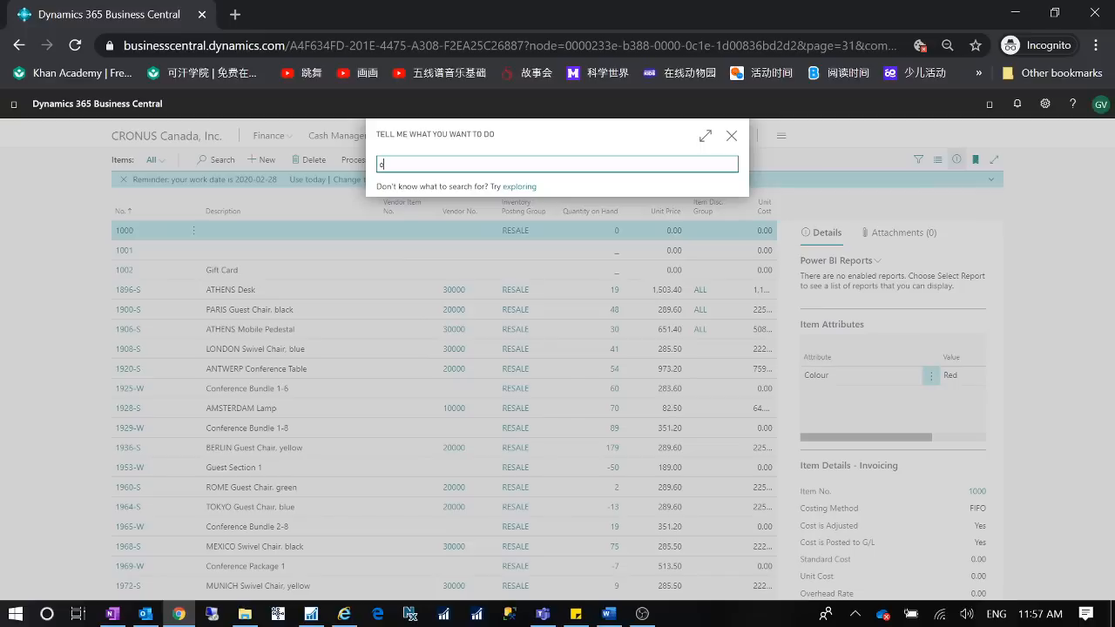
{"action": "type", "text": "over receipt"}
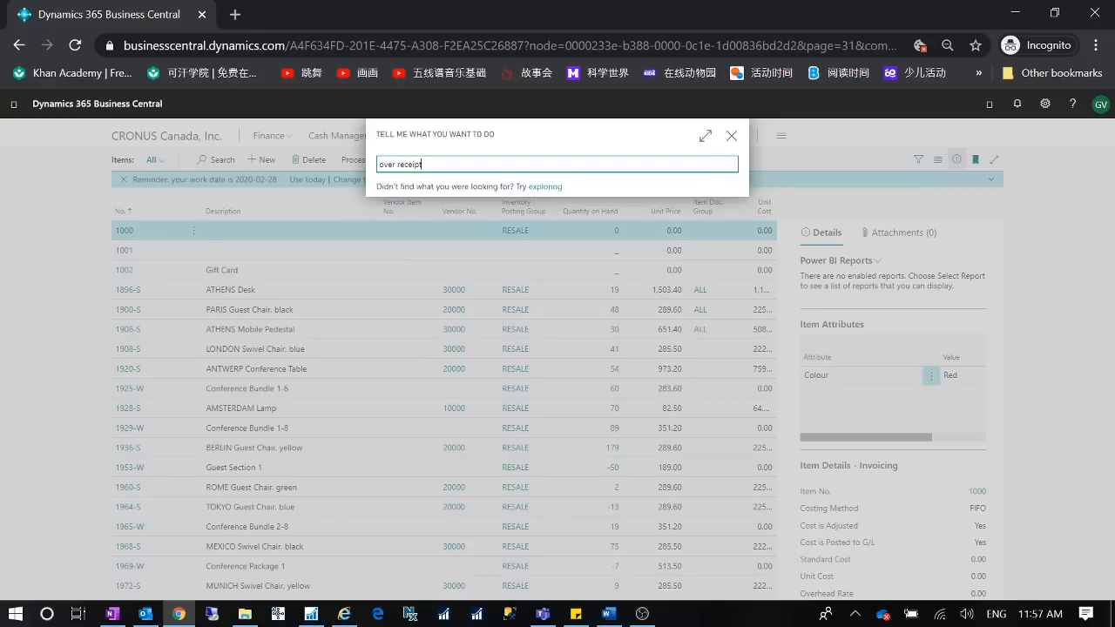
{"action": "left_click", "coordinate": [445, 219]}
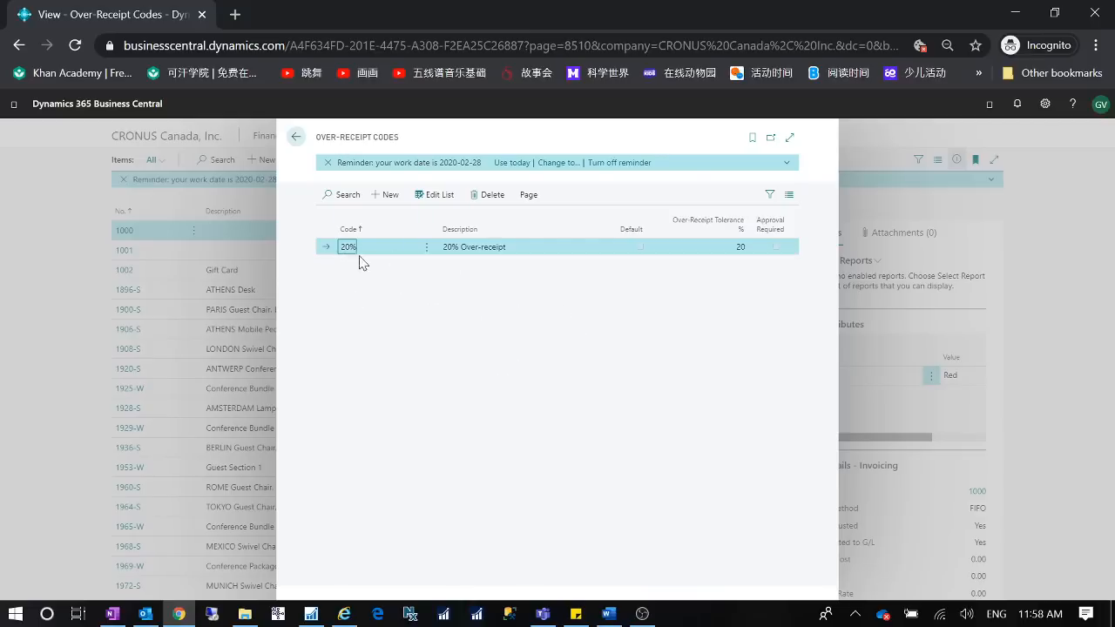
{"action": "left_click", "coordinate": [296, 137]}
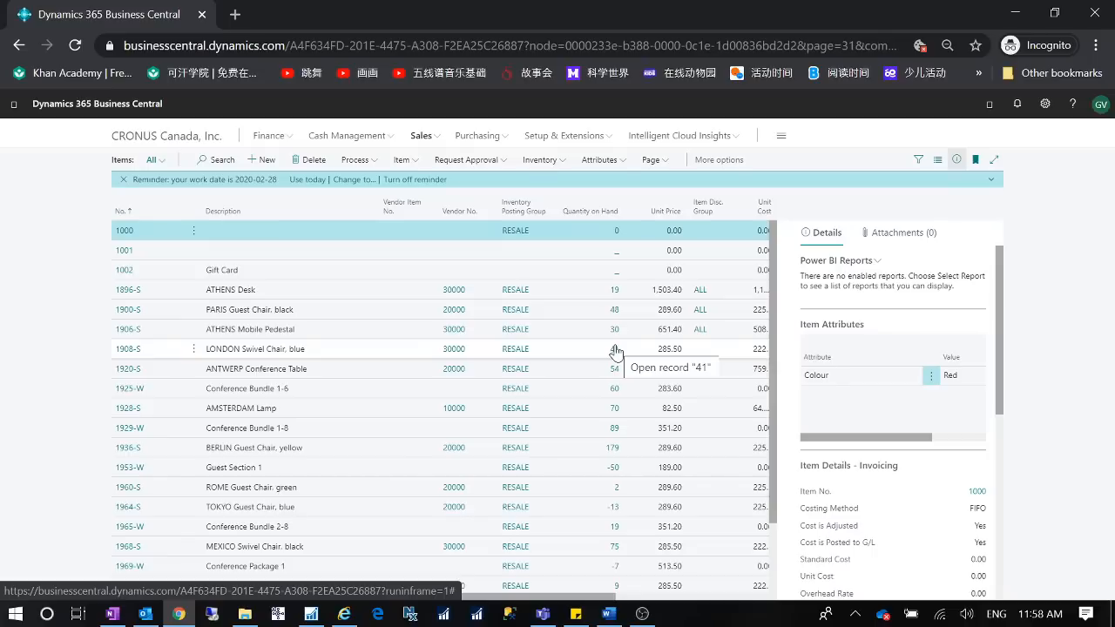
- Open the LONDON Swivel Chair item card and review the available Over-Receipt Code options without choosing one
{"action": "left_click", "coordinate": [122, 350]}
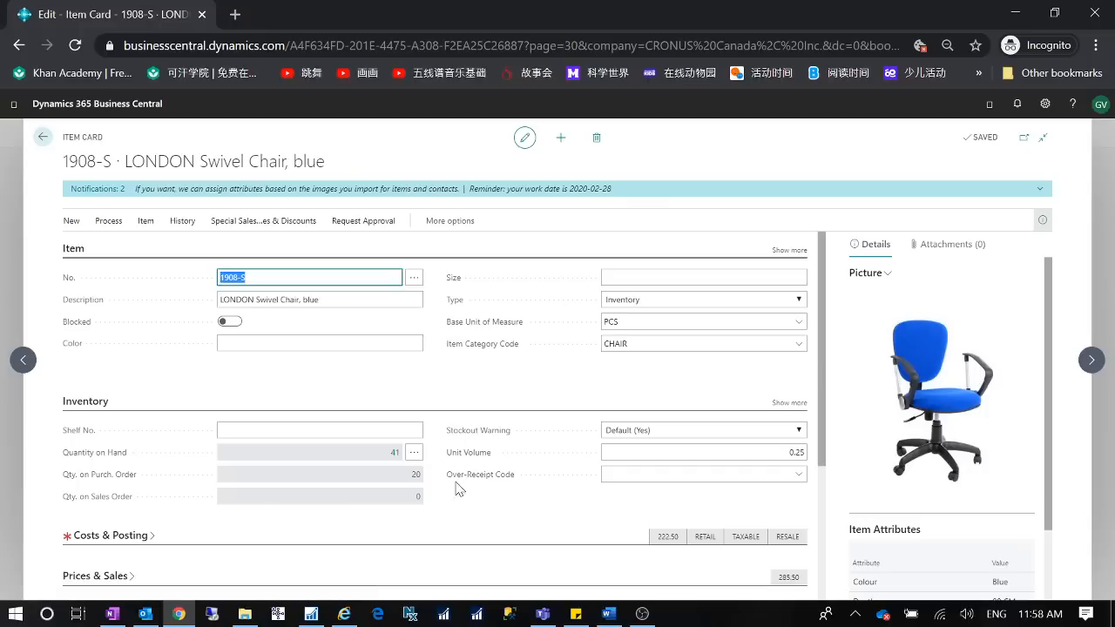
{"action": "left_click", "coordinate": [797, 476]}
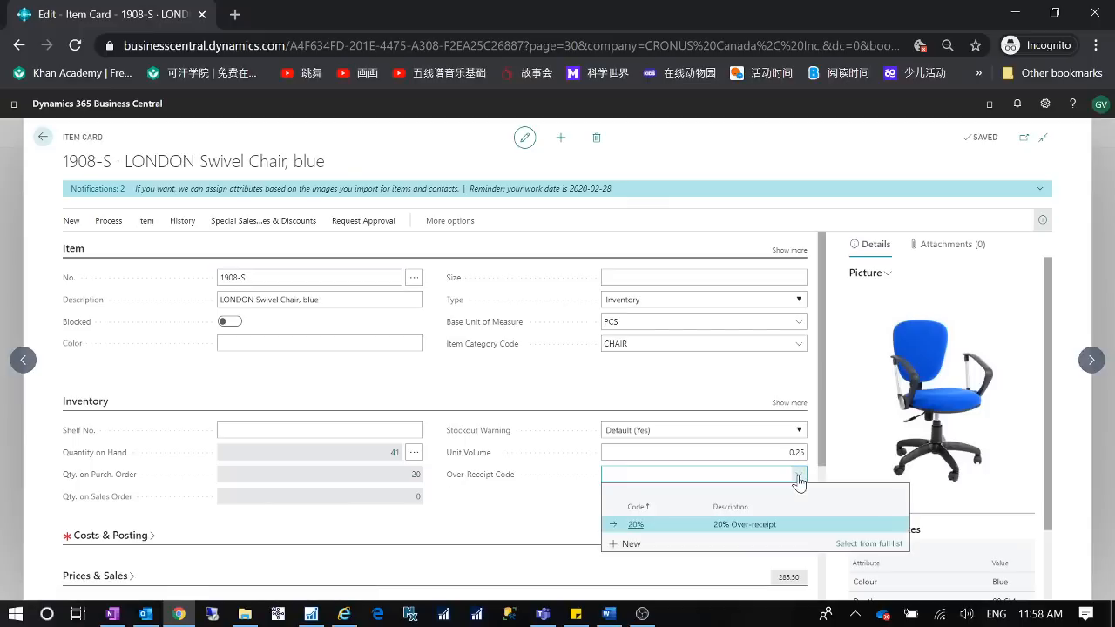
{"action": "left_click", "coordinate": [449, 535]}
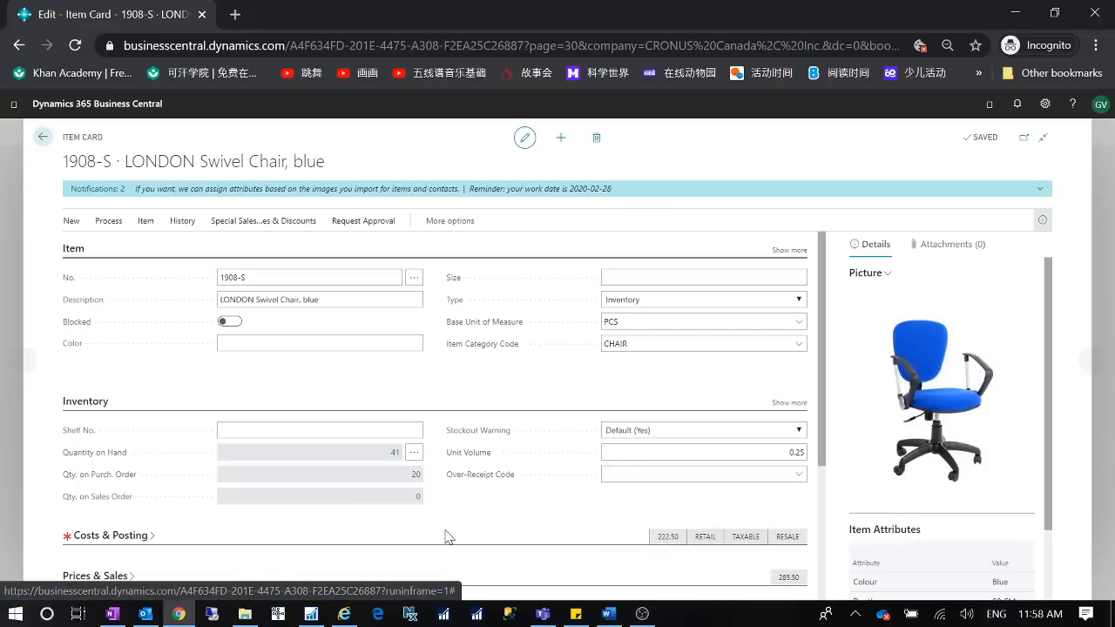
{"action": "left_click", "coordinate": [42, 139]}
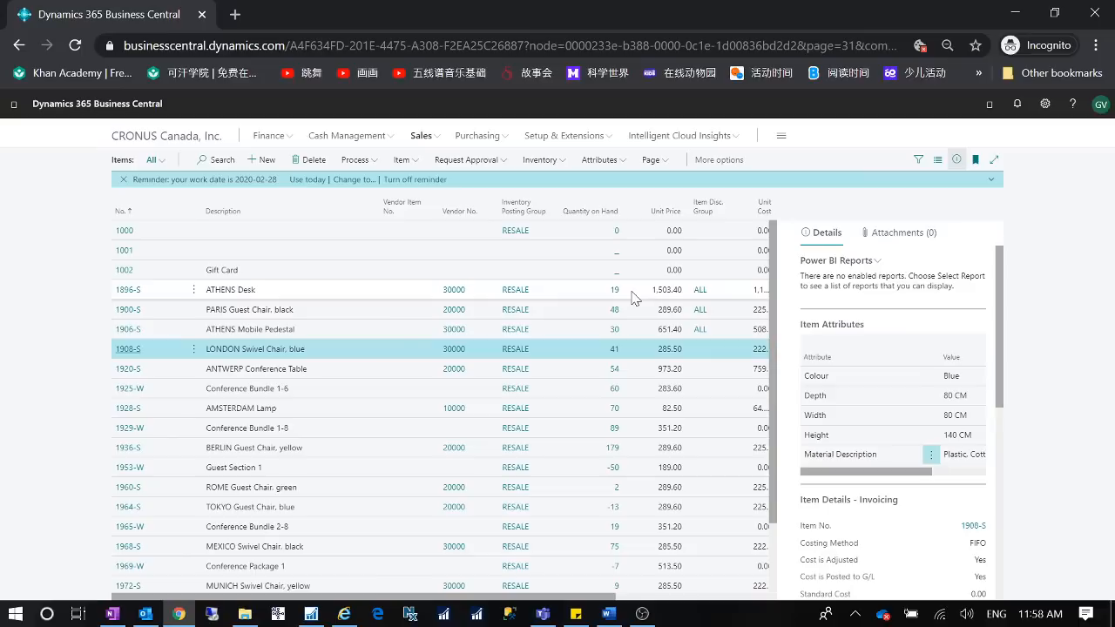
- Open vendor Fabrikam, Inc. from the Vendors list and review its Over-Receipt Code in the Receiving section
{"action": "left_click", "coordinate": [501, 139]}
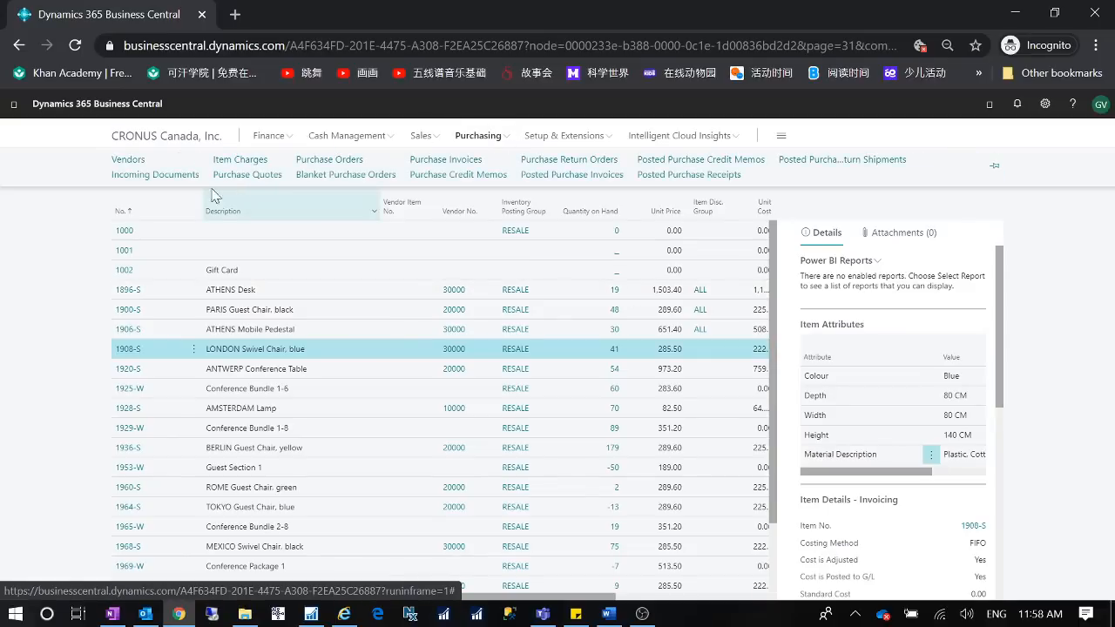
{"action": "left_click", "coordinate": [129, 160]}
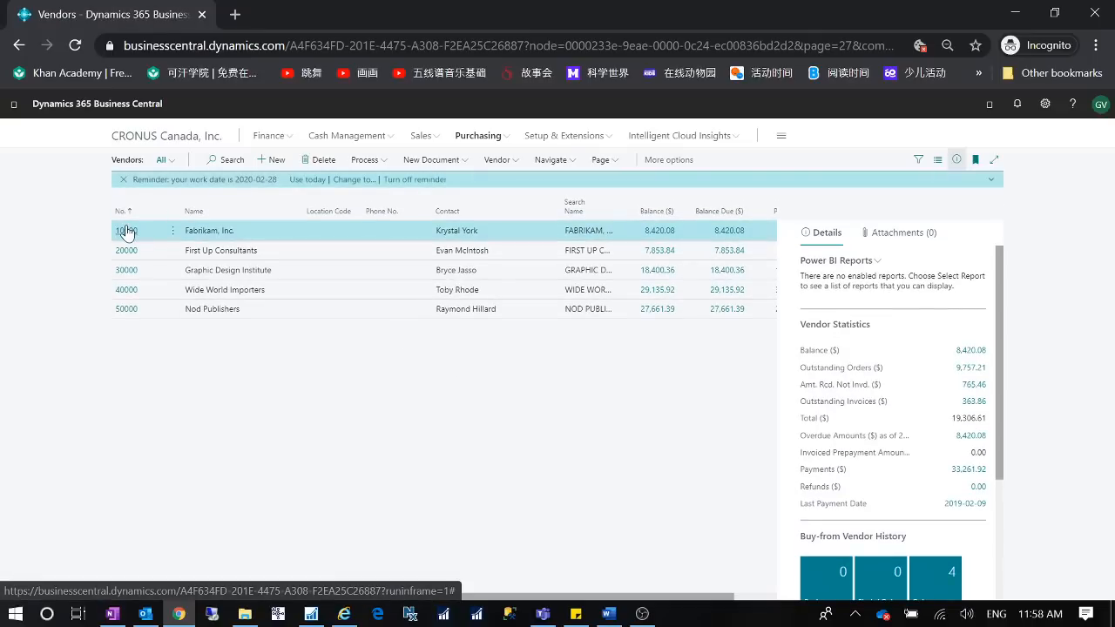
{"action": "left_click", "coordinate": [127, 232]}
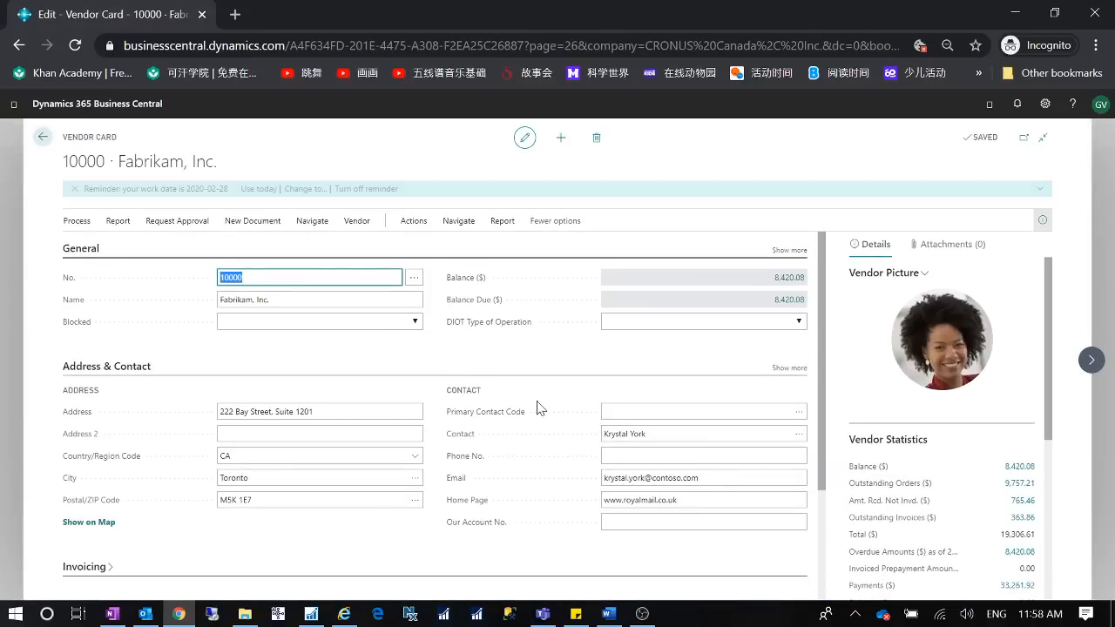
{"action": "scroll", "coordinate": [534, 406], "scroll_direction": "down", "scroll_amount": 2}
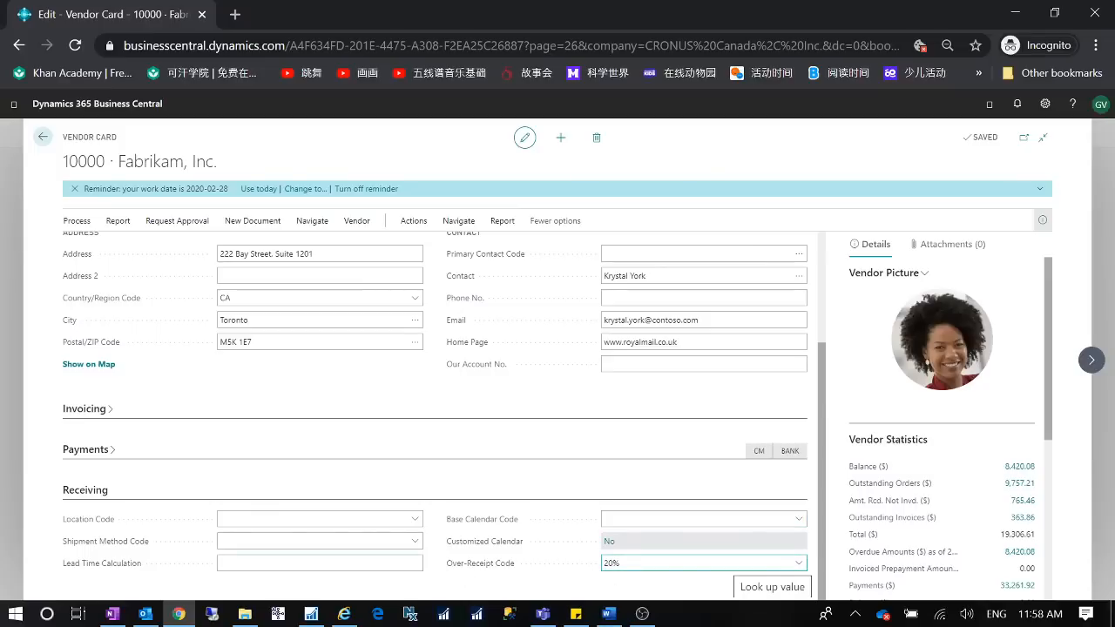
{"action": "left_click", "coordinate": [799, 564]}
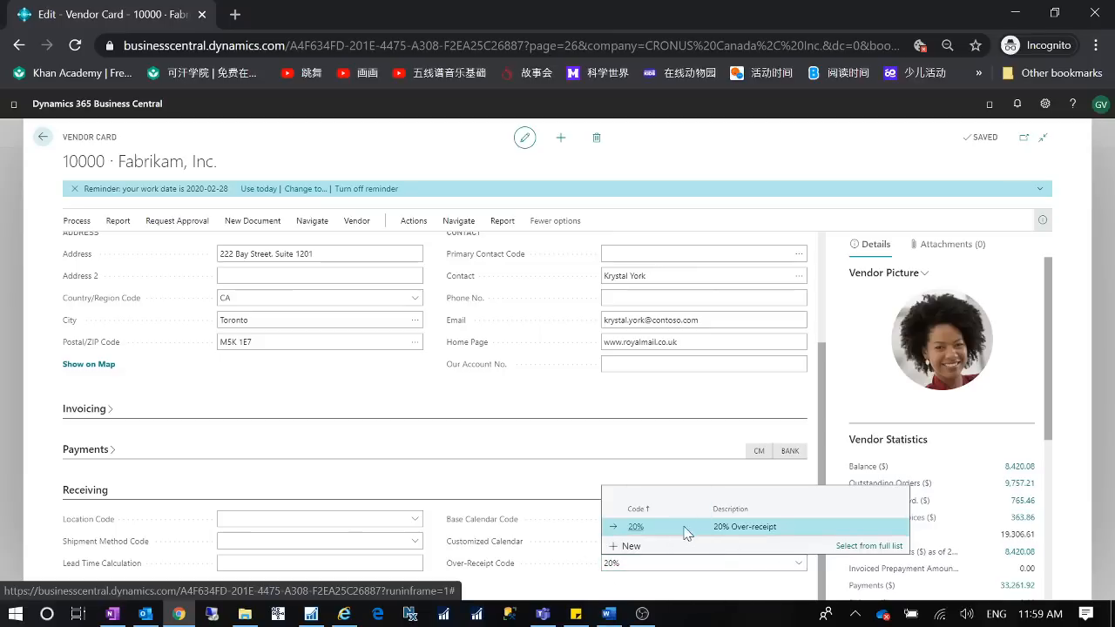
{"action": "left_click", "coordinate": [547, 567]}
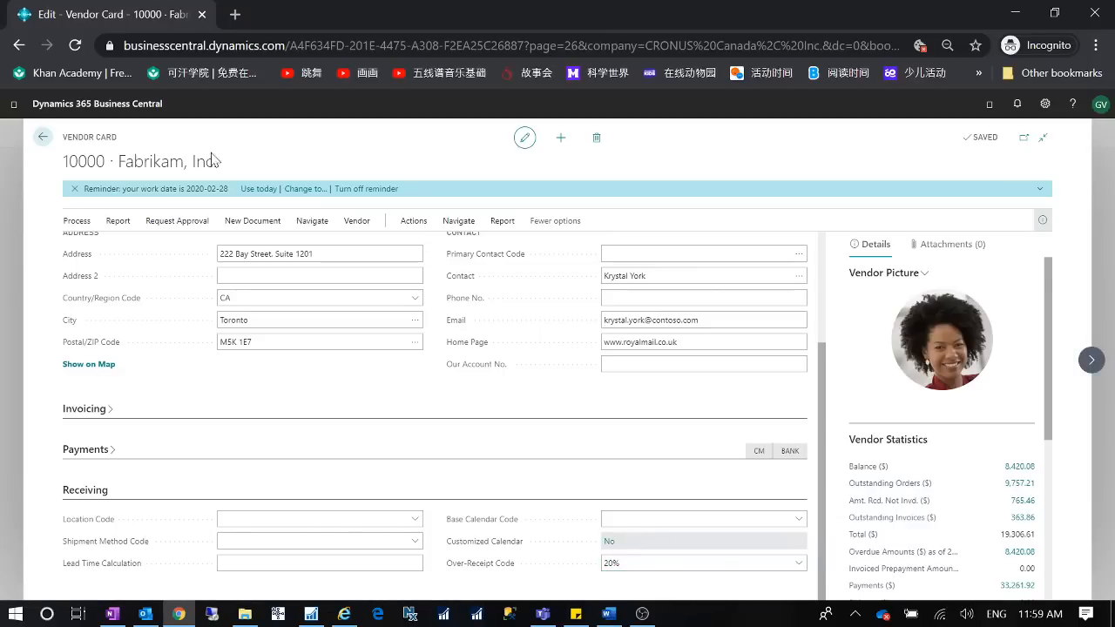
{"action": "left_click", "coordinate": [42, 137]}
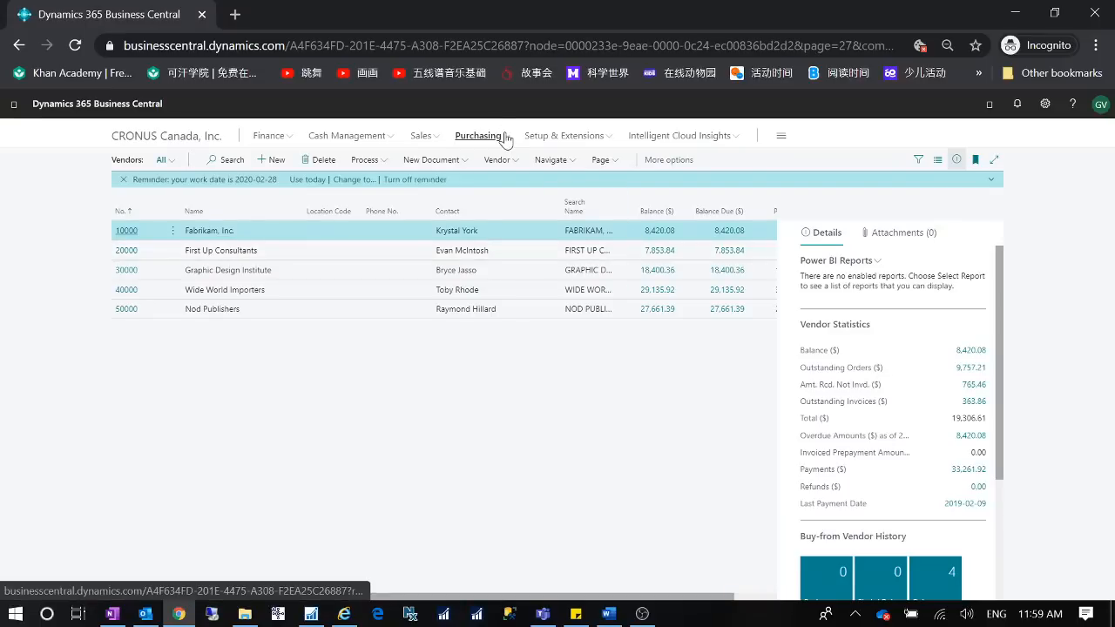
- Create a new purchase order for vendor Fabrikam, Inc
{"action": "left_click", "coordinate": [505, 138]}
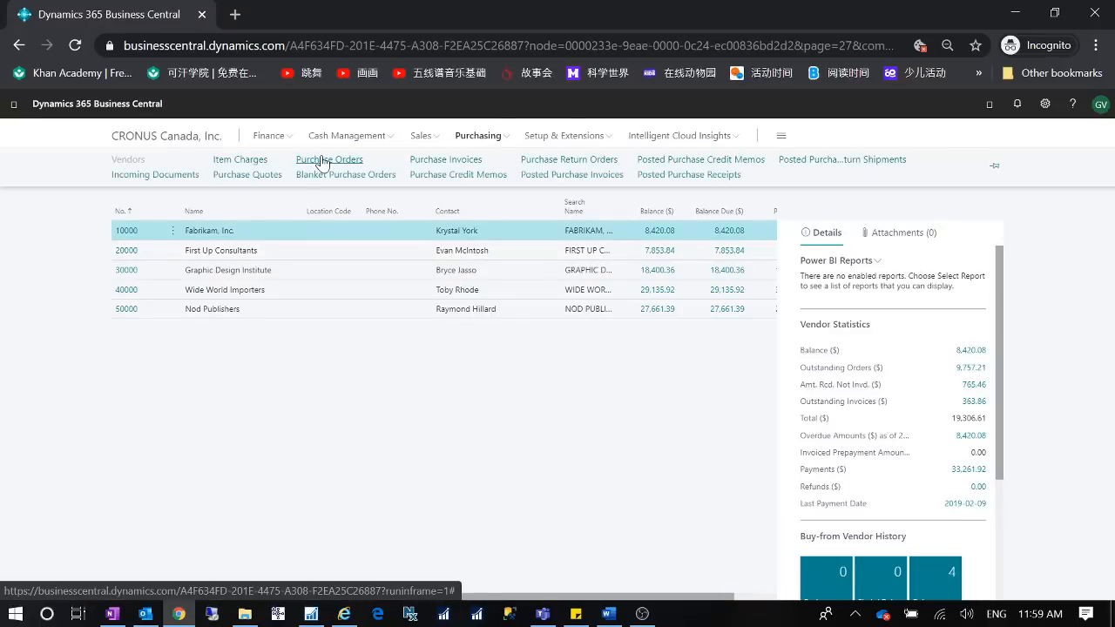
{"action": "left_click", "coordinate": [321, 160]}
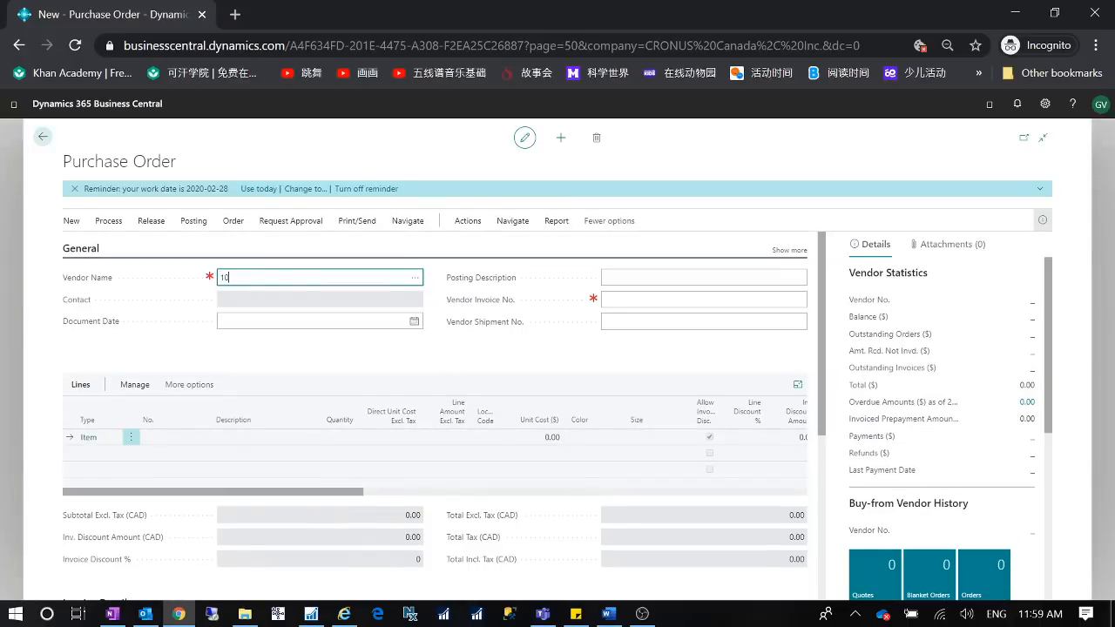
{"action": "key", "text": "Tab"}
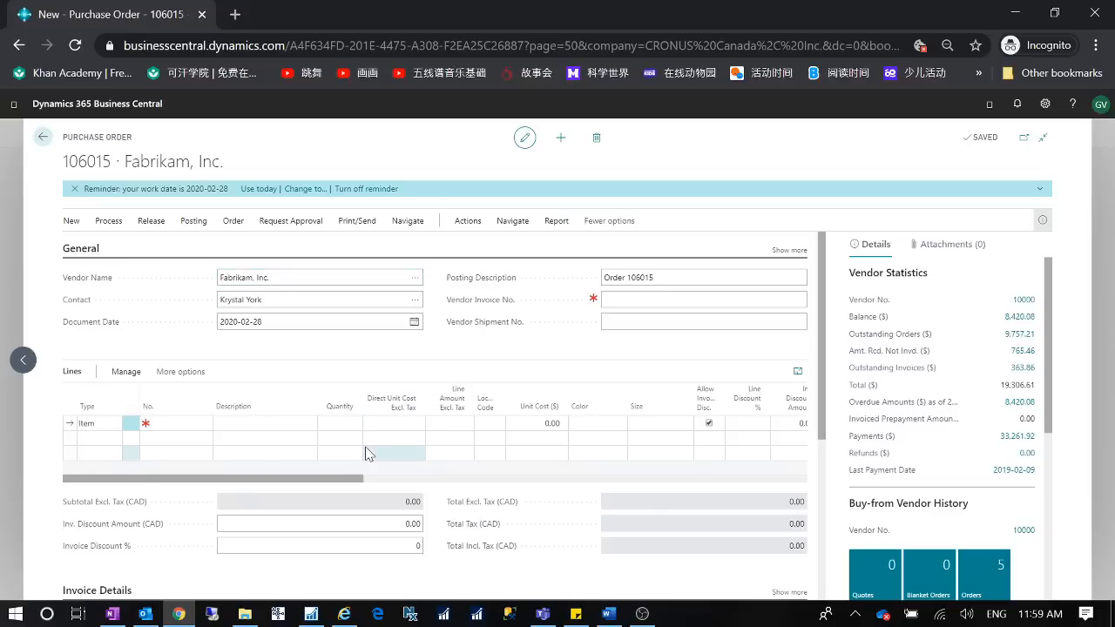
- Add a purchase line for item 1896-S ATHENS Desk to the order
{"action": "left_click", "coordinate": [791, 251]}
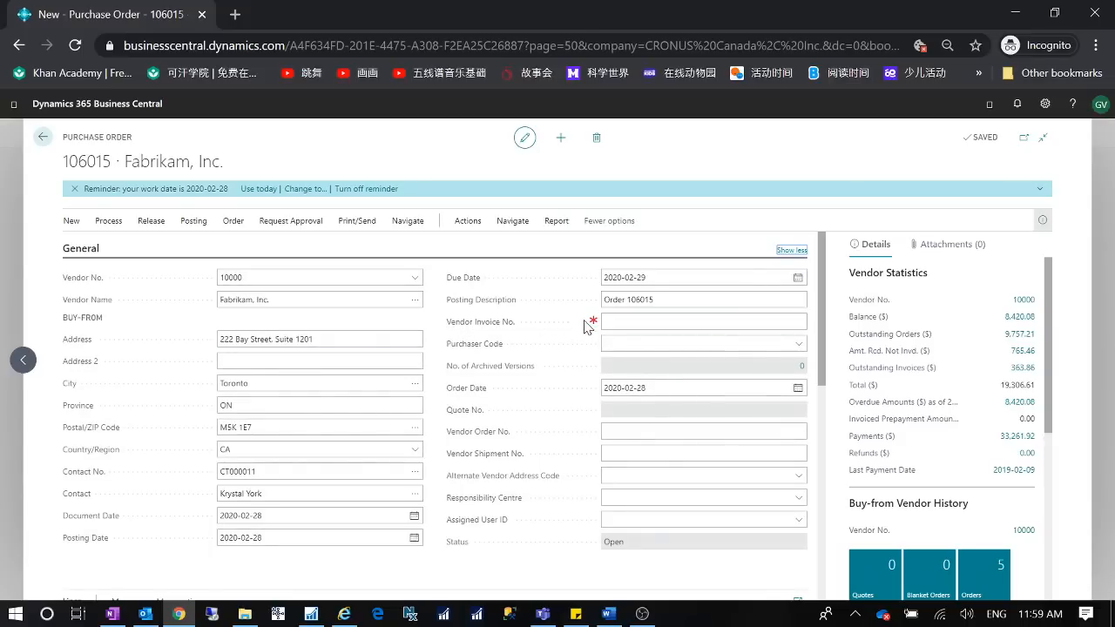
{"action": "left_click", "coordinate": [791, 250]}
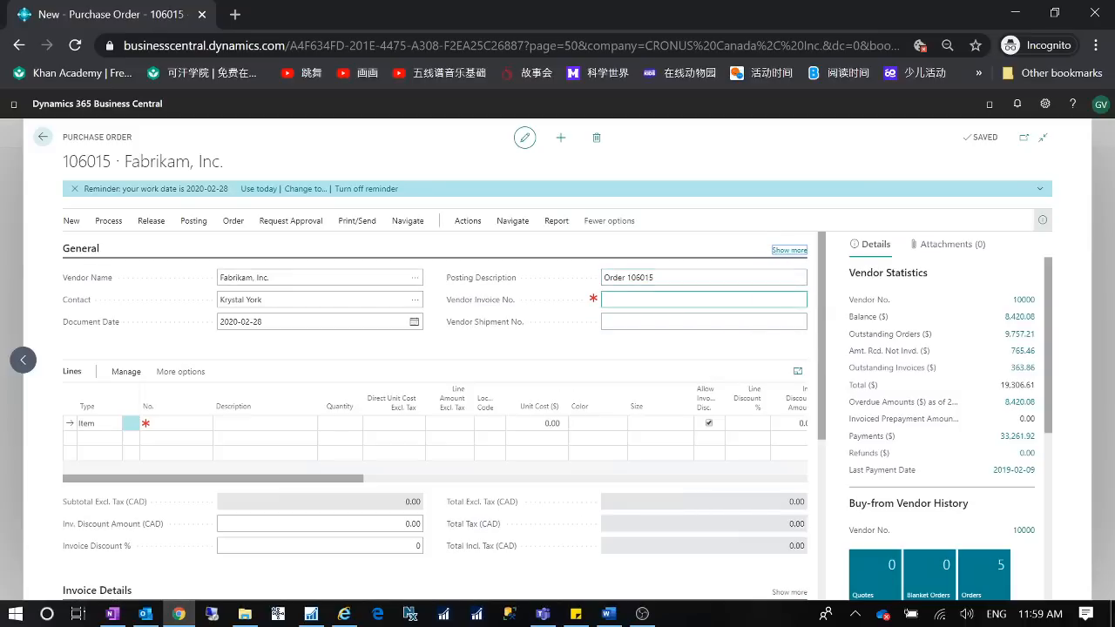
{"action": "left_click", "coordinate": [192, 423]}
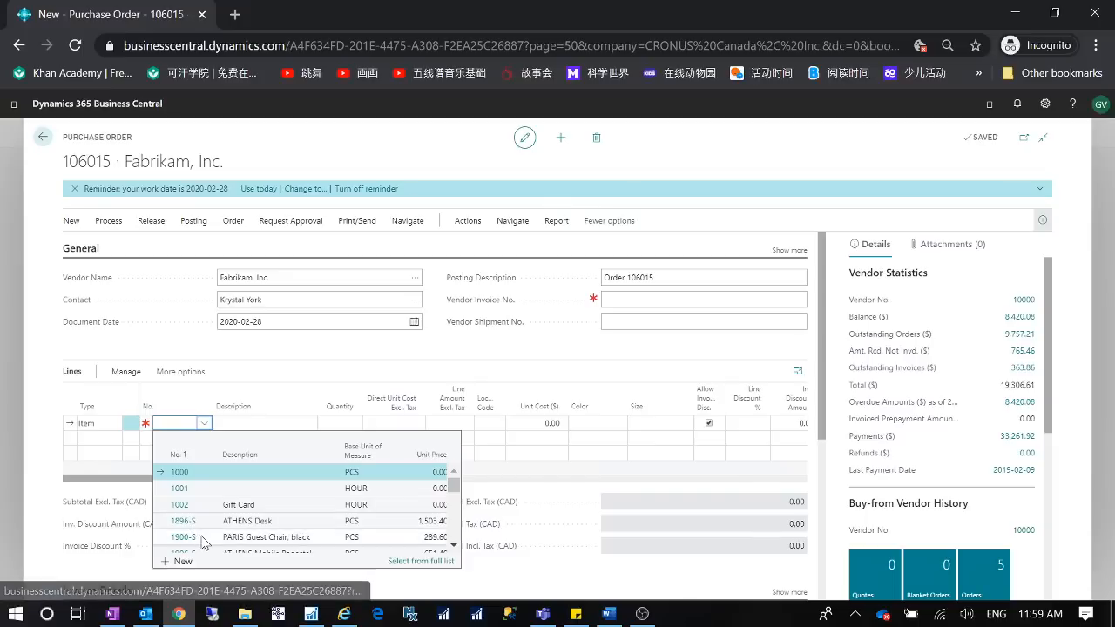
{"action": "left_click", "coordinate": [212, 520]}
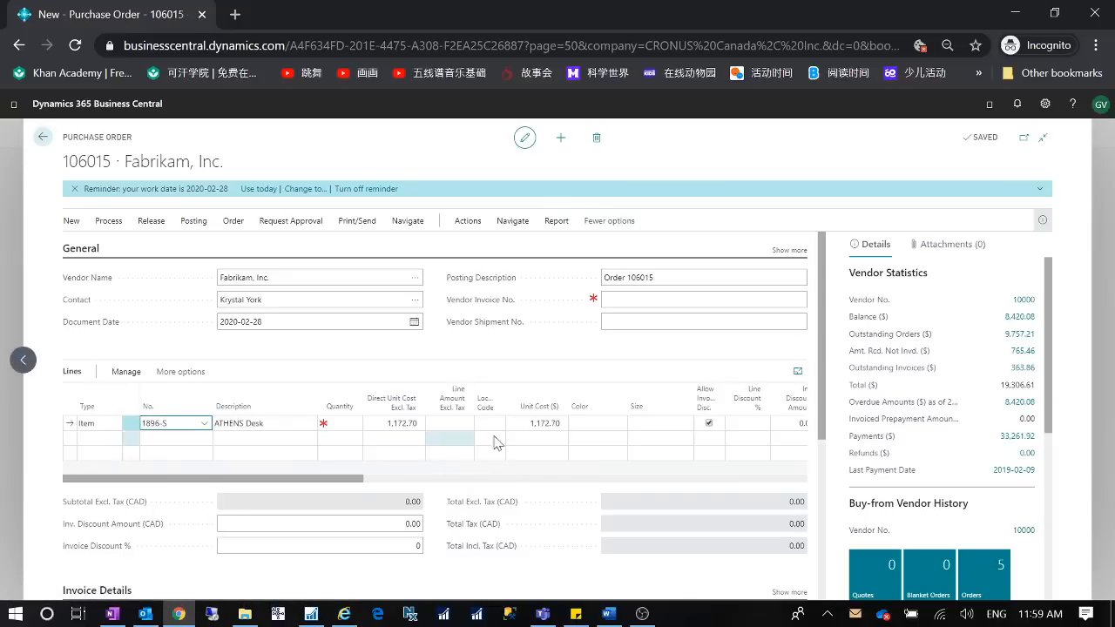
- Set the ATHENS Desk line's quantity to 10
{"action": "left_click_drag", "start_coordinate": [353, 480], "coordinate": [475, 486]}
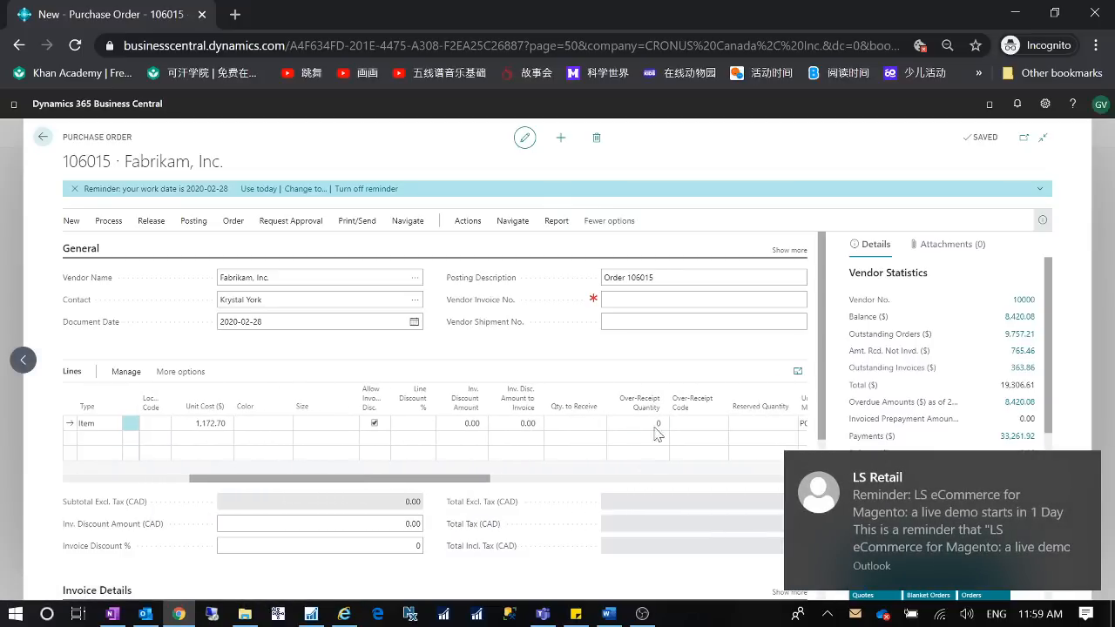
{"action": "left_click", "coordinate": [1082, 470]}
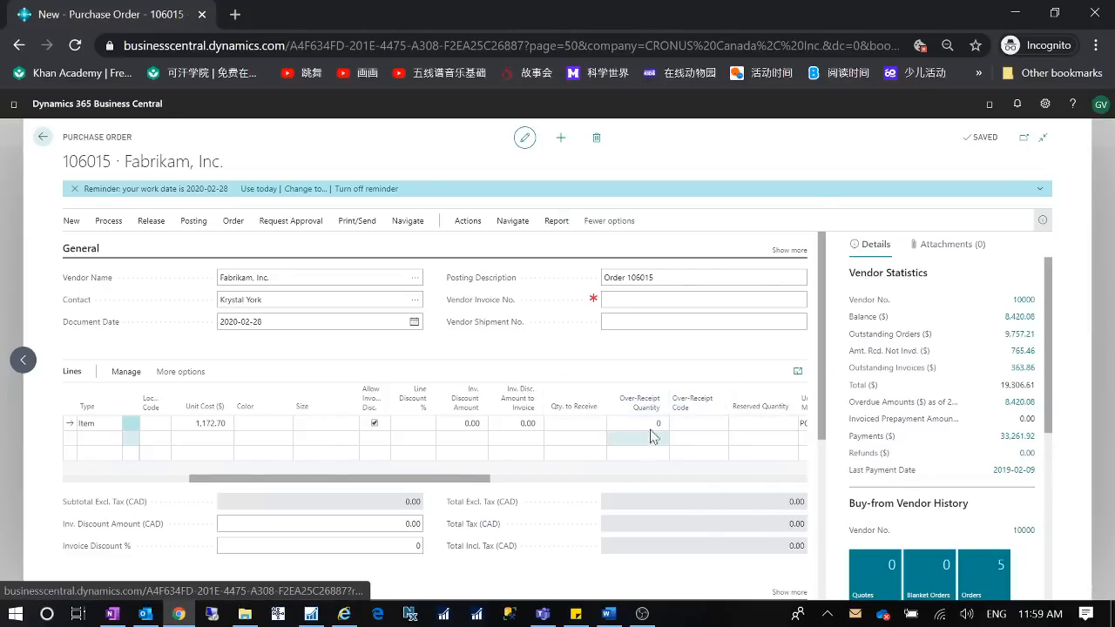
{"action": "mouse_move", "coordinate": [659, 409]}
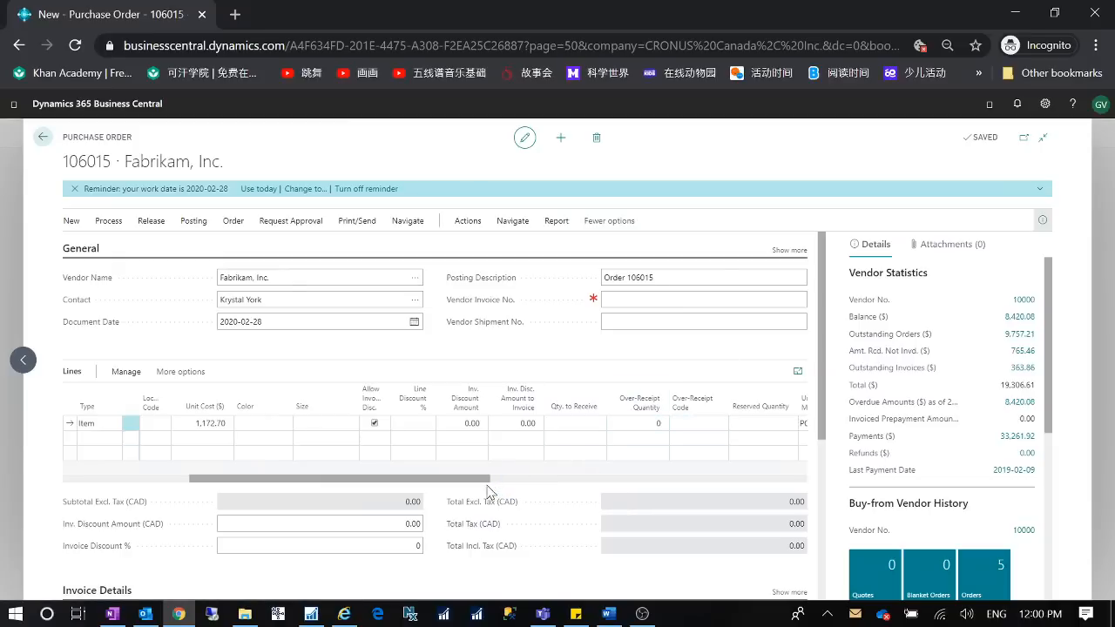
{"action": "left_click_drag", "start_coordinate": [486, 478], "coordinate": [359, 478]}
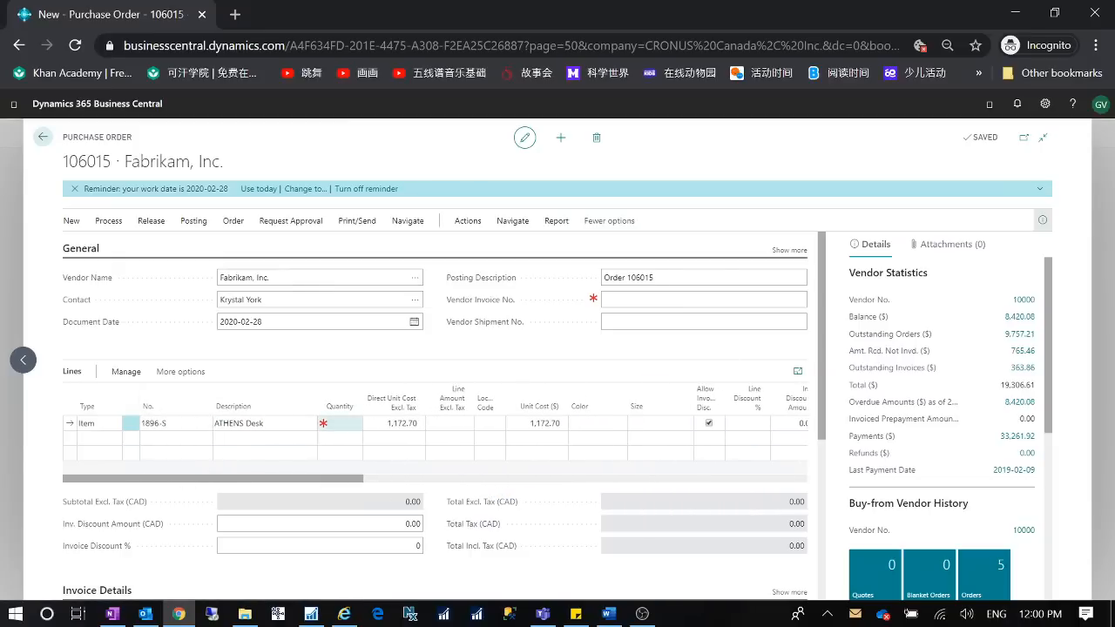
{"action": "left_click", "coordinate": [345, 423]}
{"action": "key", "text": "Tab"}
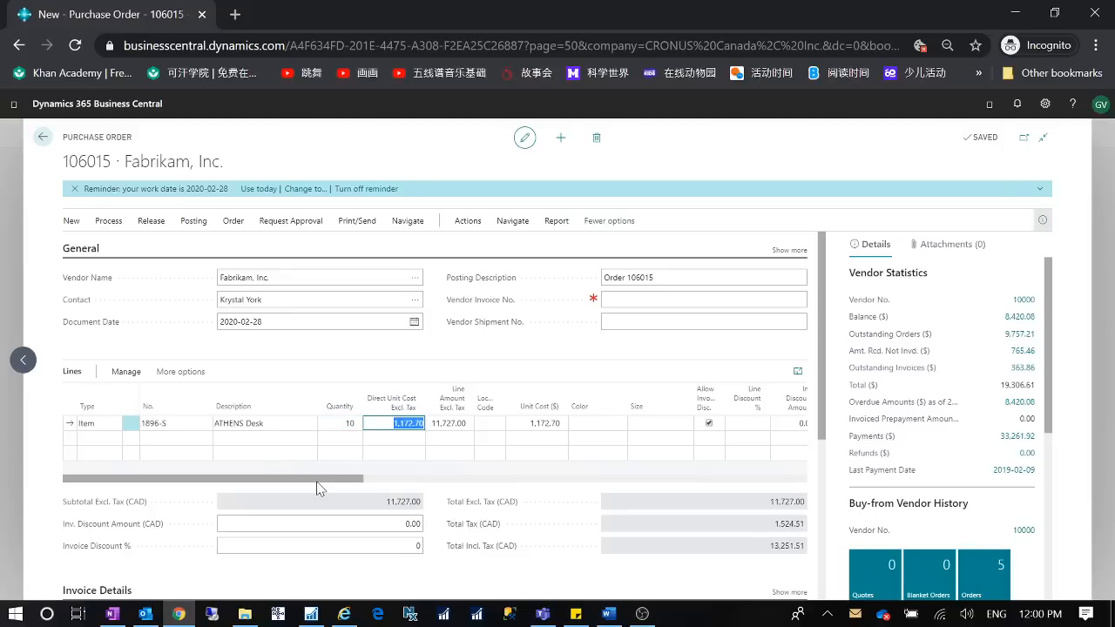
- Release the purchase order
{"action": "left_click", "coordinate": [151, 221]}
{"action": "left_click", "coordinate": [97, 247]}
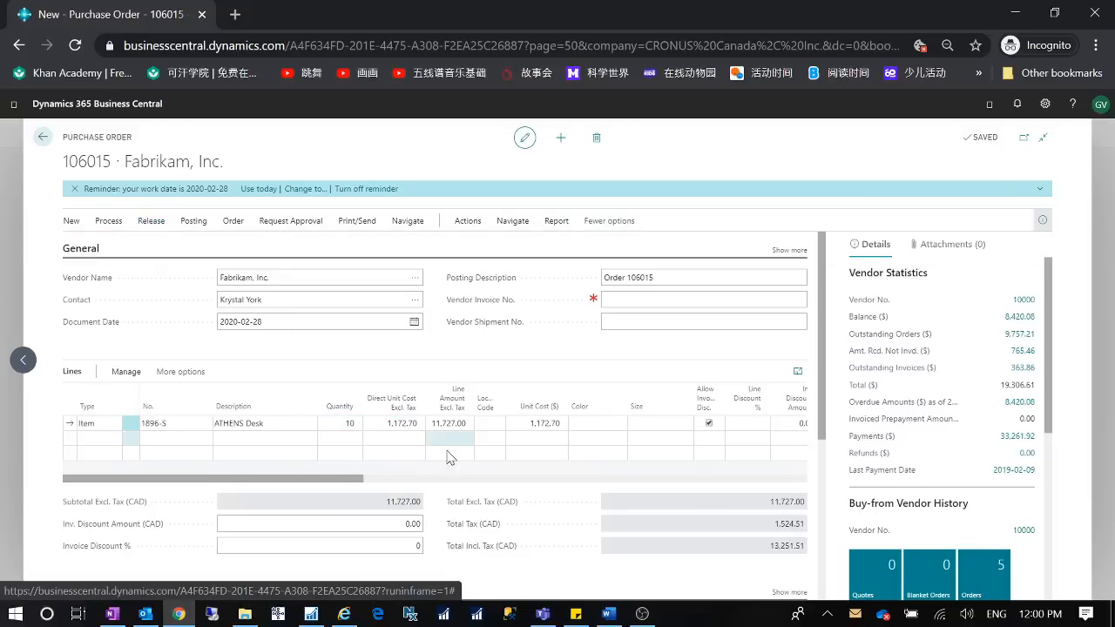
{"action": "left_click_drag", "start_coordinate": [338, 488], "coordinate": [568, 496]}
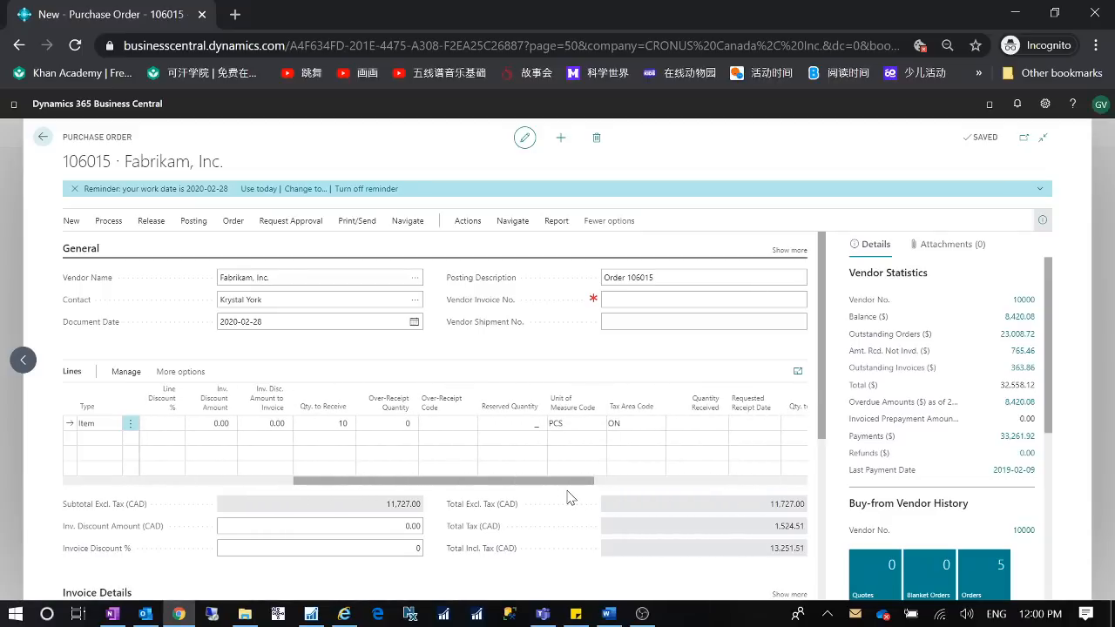
{"action": "left_click", "coordinate": [344, 422]}
{"action": "left_click", "coordinate": [791, 251]}
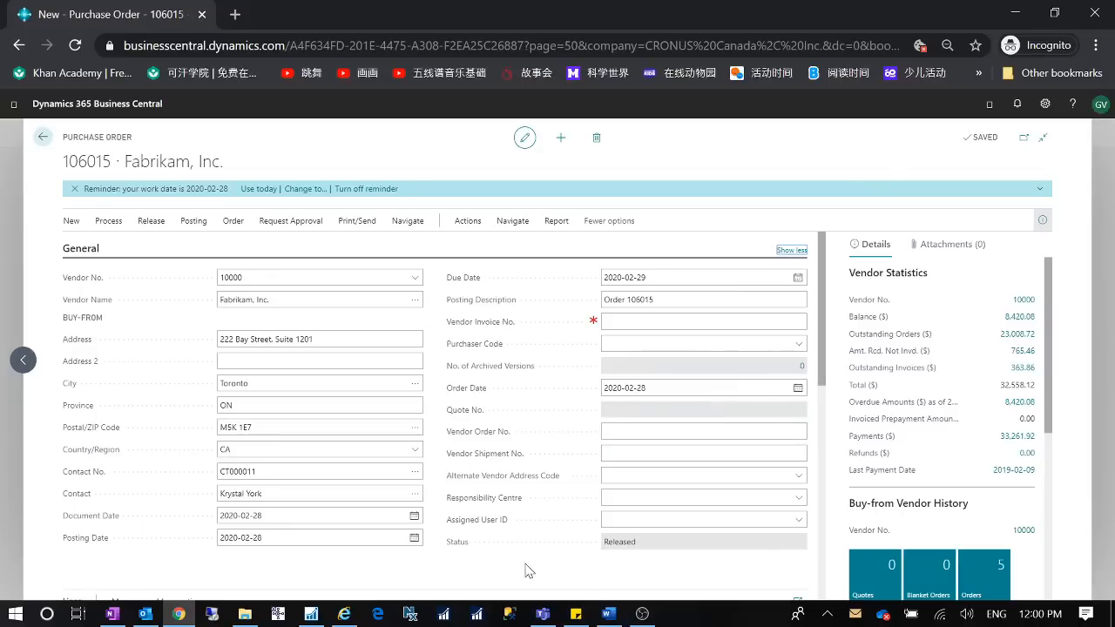
{"action": "left_click", "coordinate": [791, 251]}
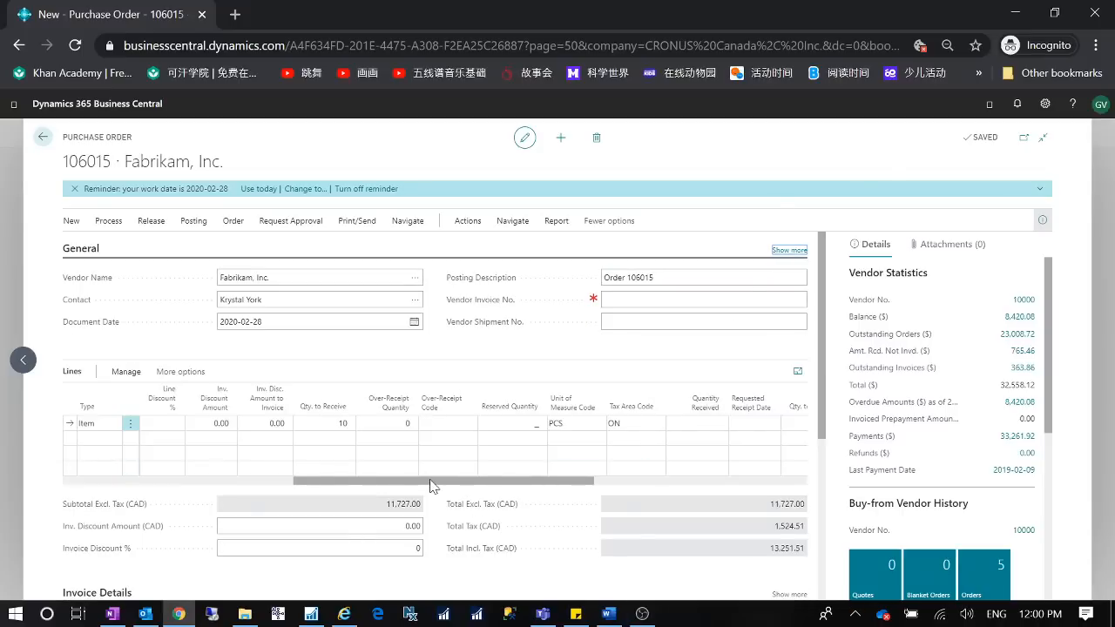
- Try to set the line's quantity to receive to 13
{"action": "left_click", "coordinate": [388, 423]}
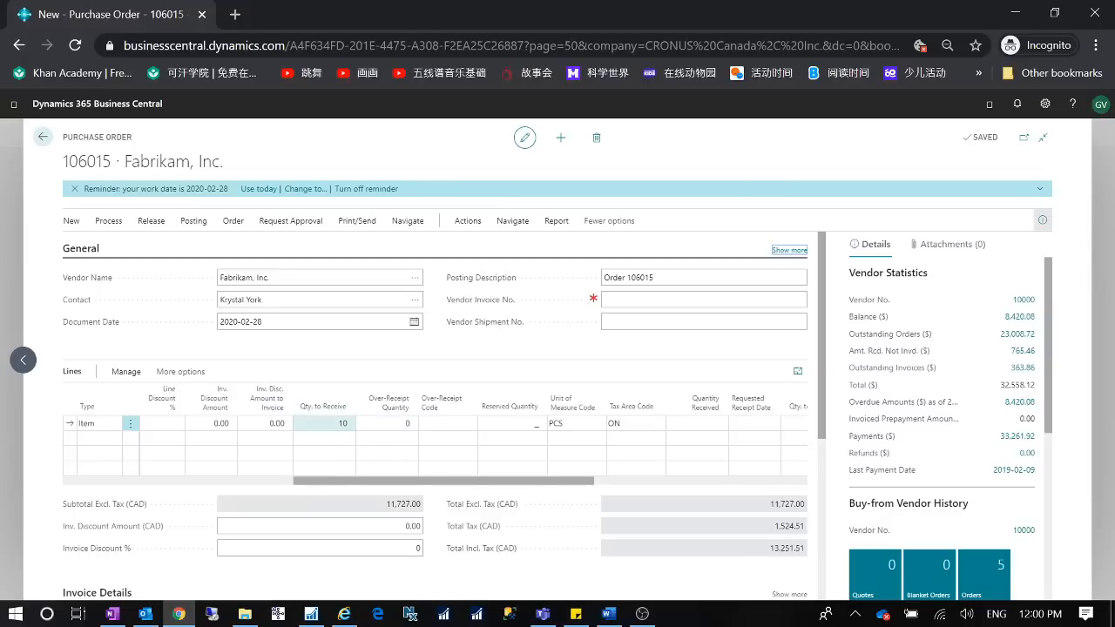
{"action": "left_click", "coordinate": [323, 423]}
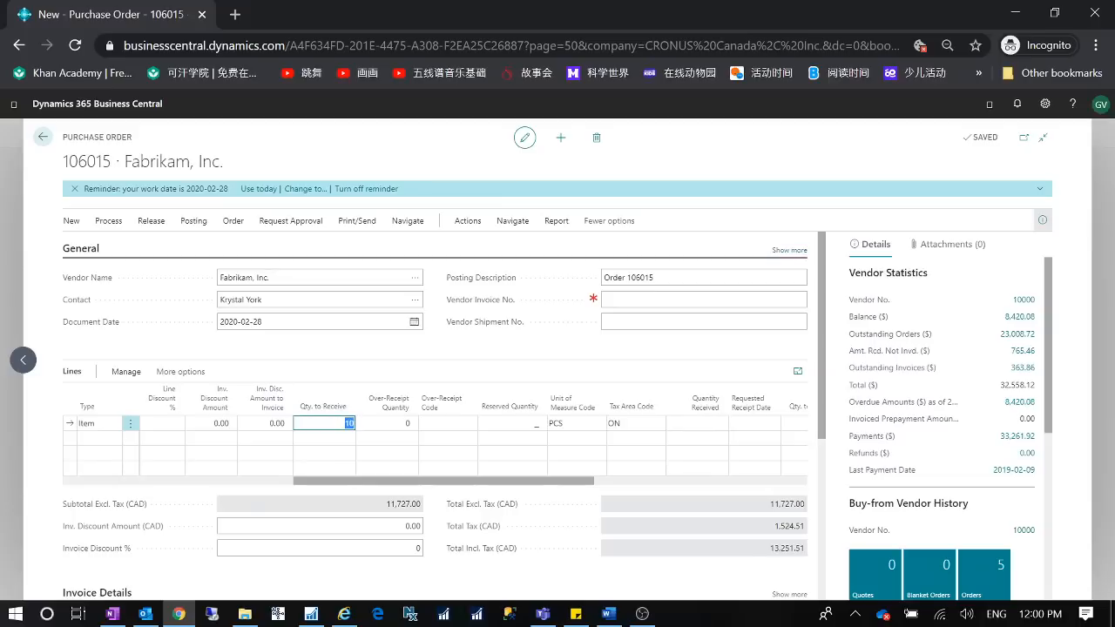
{"action": "key", "text": "Tab"}
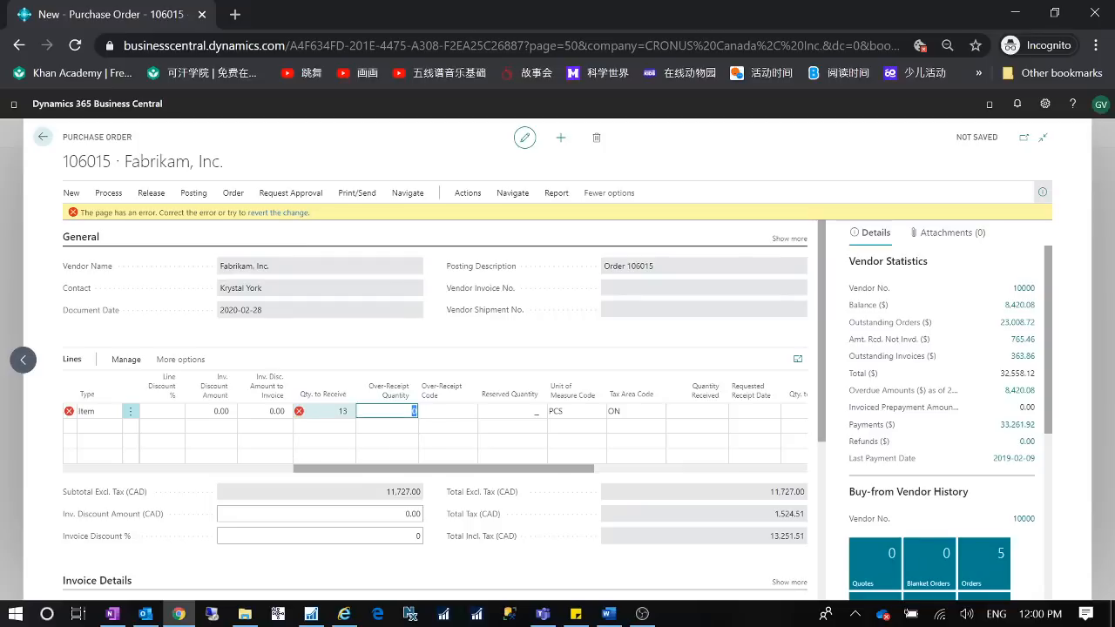
- Set the line's quantity to receive to 11, then its over-receipt quantity to 2
{"action": "left_click", "coordinate": [334, 411]}
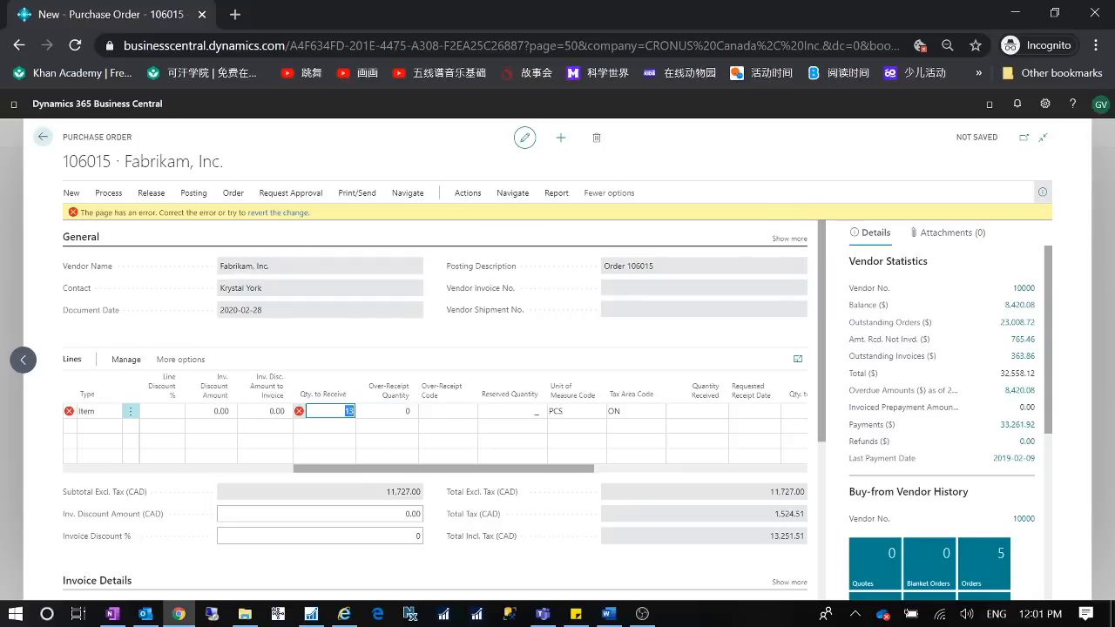
{"action": "key", "text": "Tab"}
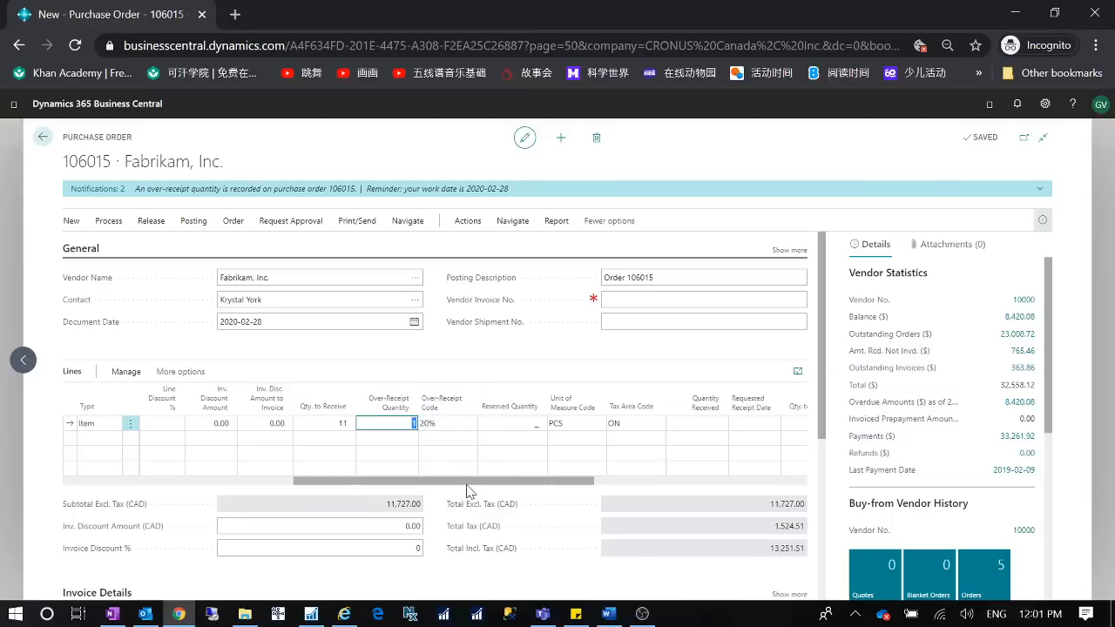
{"action": "left_click_drag", "start_coordinate": [467, 492], "coordinate": [137, 496]}
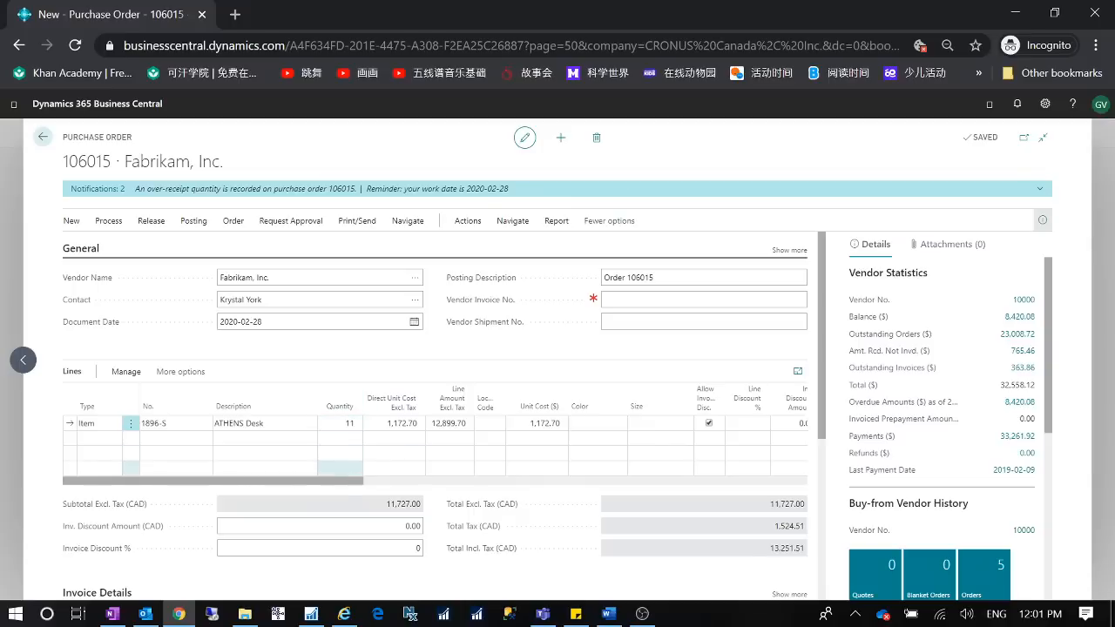
{"action": "left_click_drag", "start_coordinate": [345, 485], "coordinate": [529, 498]}
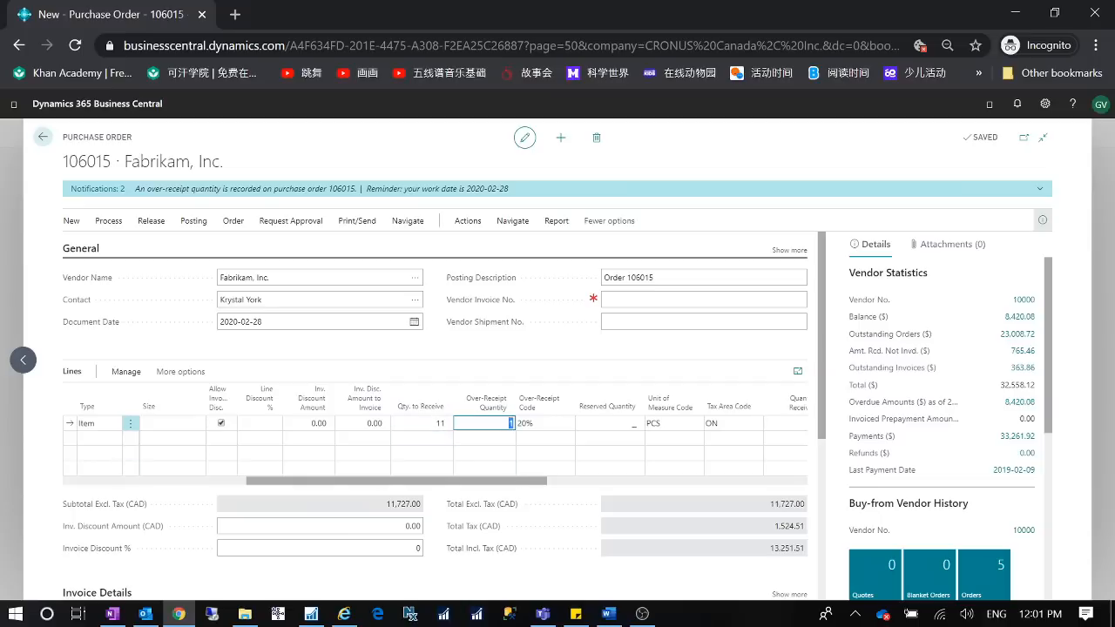
{"action": "type", "text": "2"}
{"action": "key", "text": "Tab"}
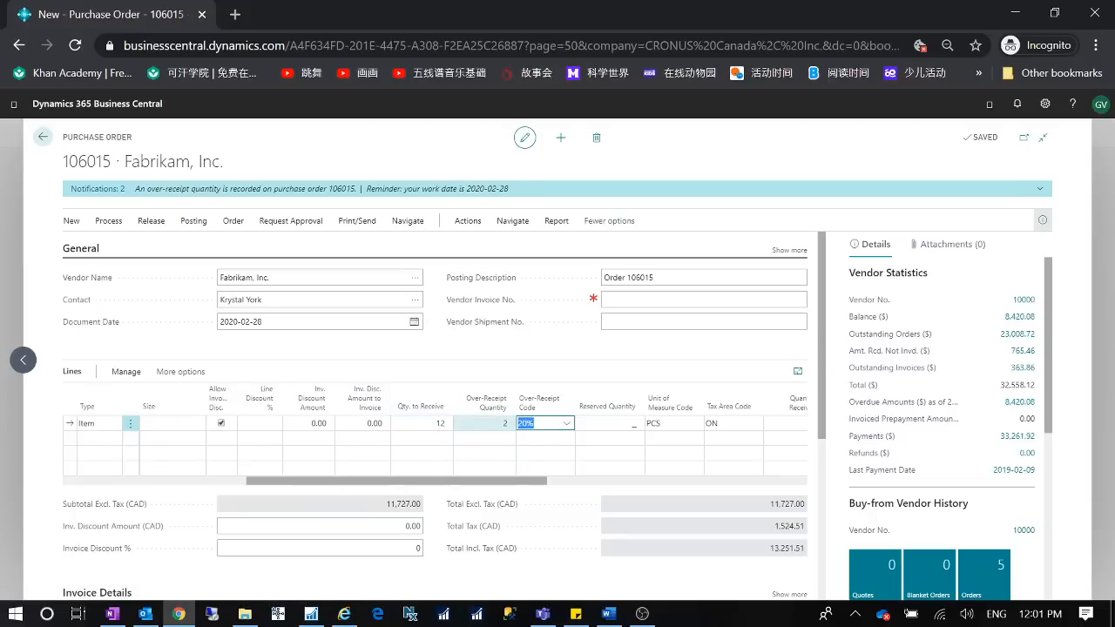
- Try to raise the line's over-receipt quantity to 3
{"action": "key", "text": "shift+Tab"}
{"action": "type", "text": "3"}
{"action": "key", "text": "Tab"}
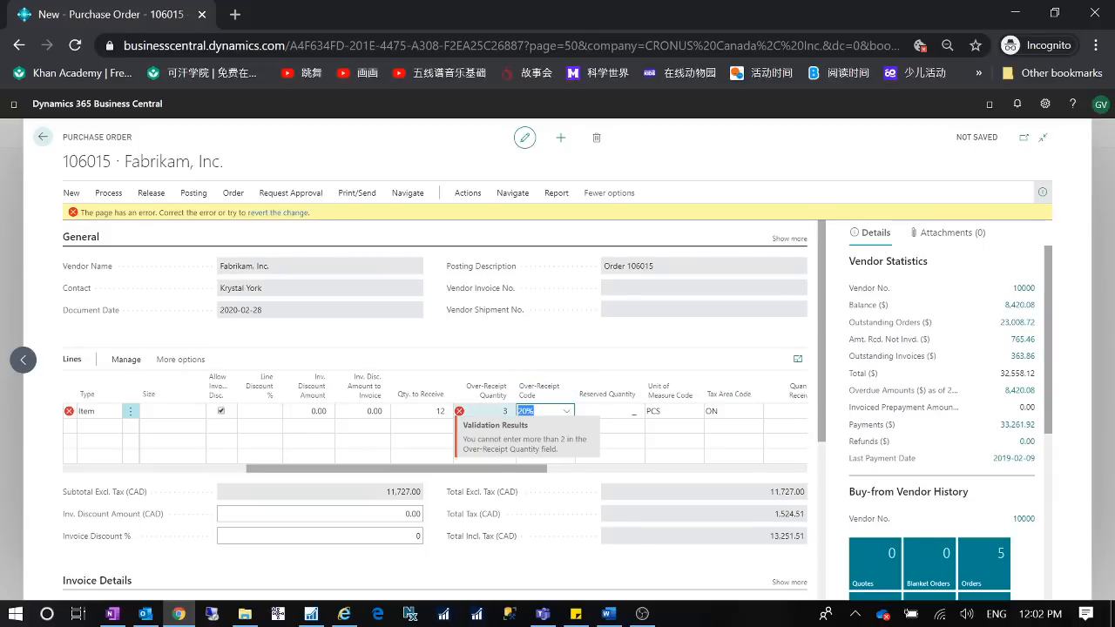
{"action": "key", "text": "shift+Tab"}
{"action": "key", "text": "Tab"}
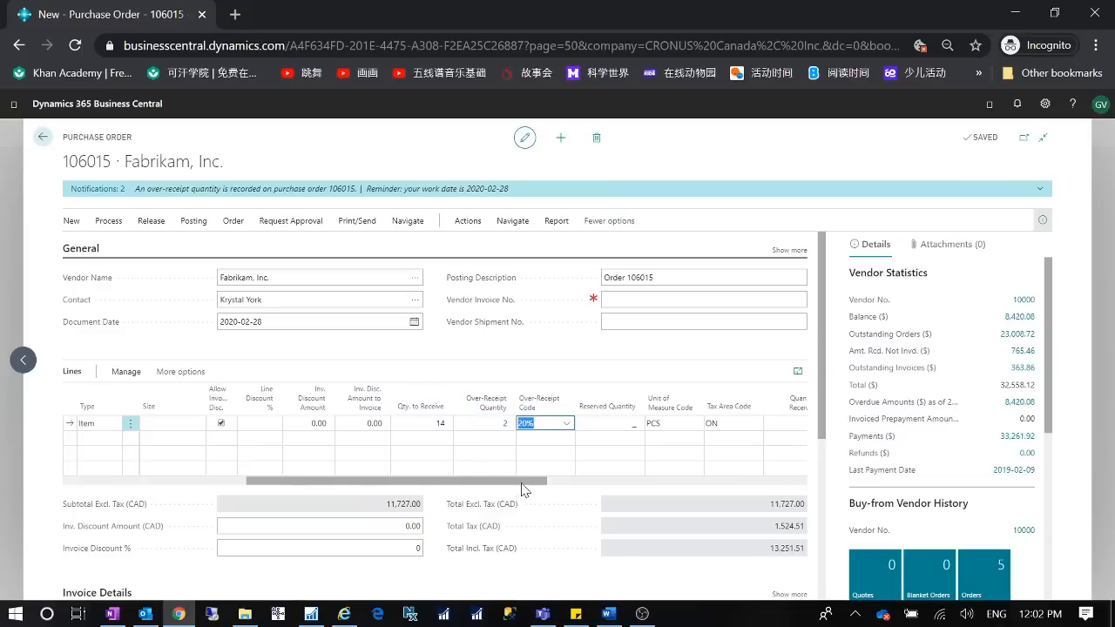
- Review the order line's quantity, quantity to receive and over-receipt fields, and the order's General details
{"action": "left_click_drag", "start_coordinate": [523, 480], "coordinate": [205, 481]}
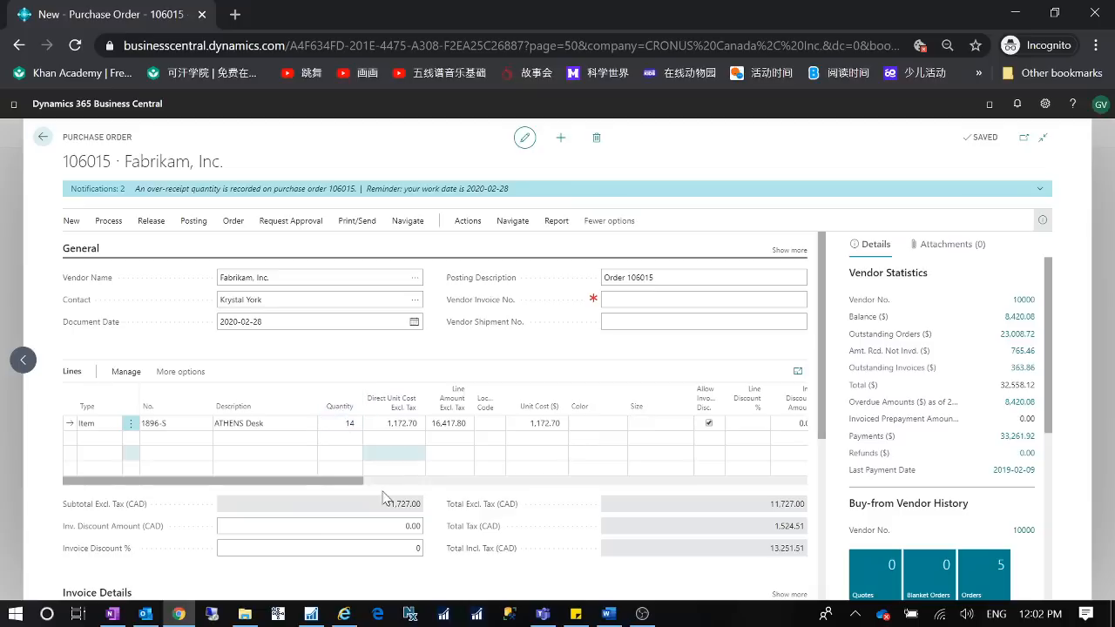
{"action": "left_click_drag", "start_coordinate": [355, 491], "coordinate": [541, 491]}
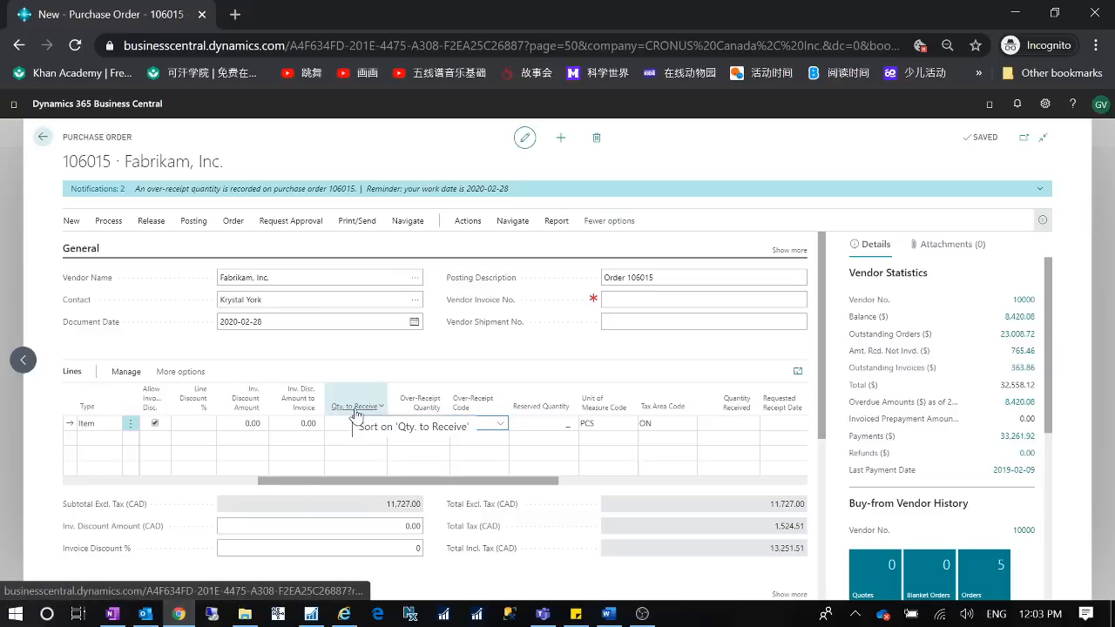
{"action": "left_click_drag", "start_coordinate": [502, 481], "coordinate": [481, 493]}
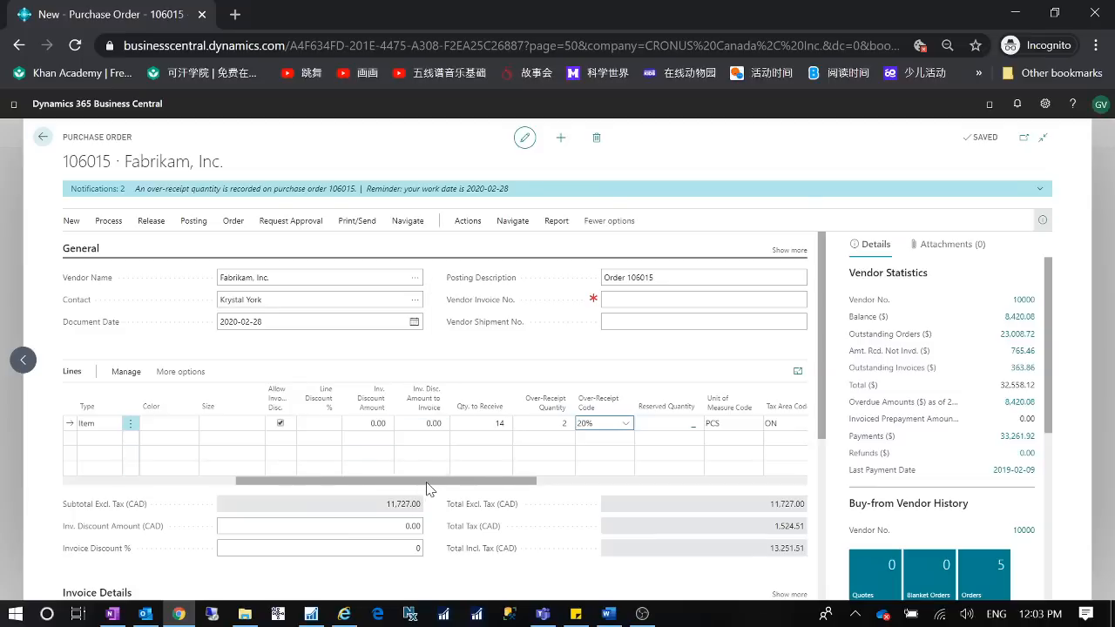
{"action": "left_click", "coordinate": [789, 250]}
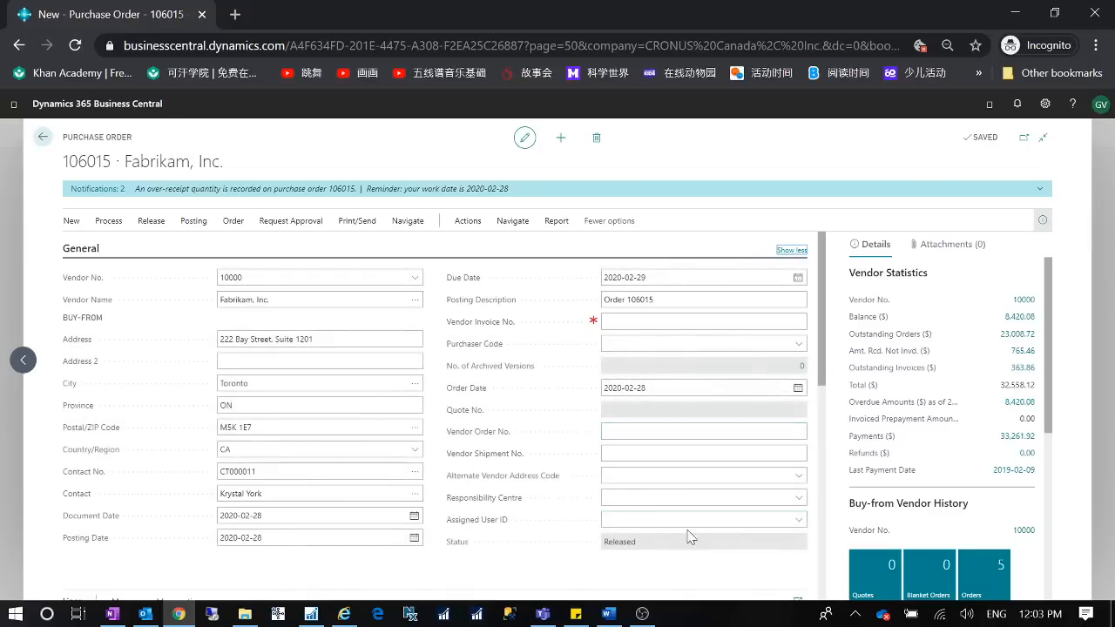
{"action": "left_click", "coordinate": [791, 250]}
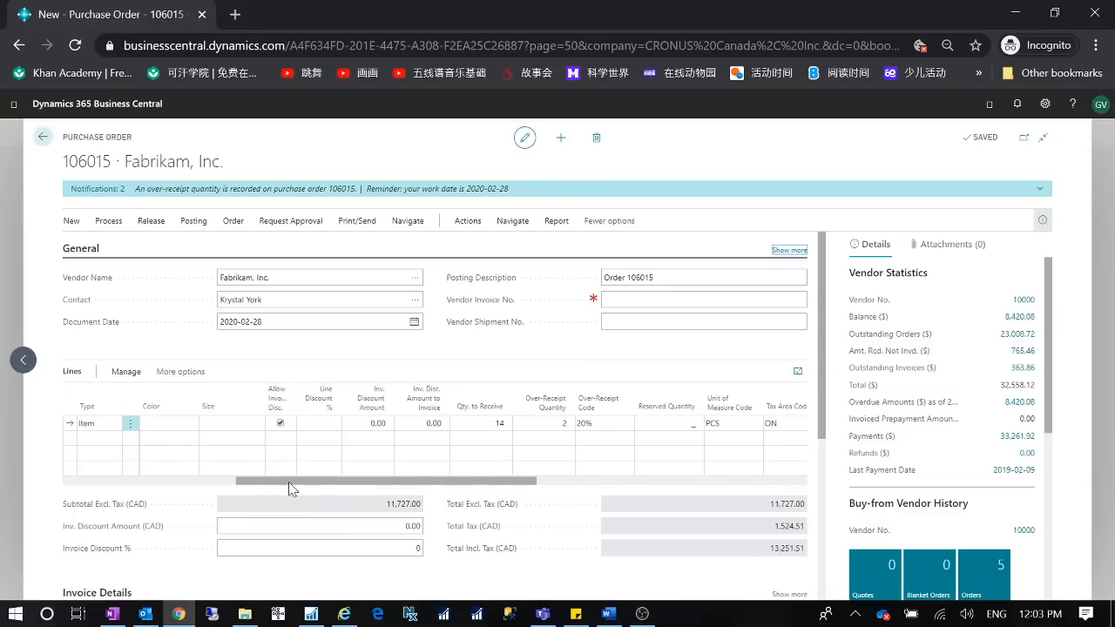
{"action": "left_click_drag", "start_coordinate": [291, 481], "coordinate": [73, 478]}
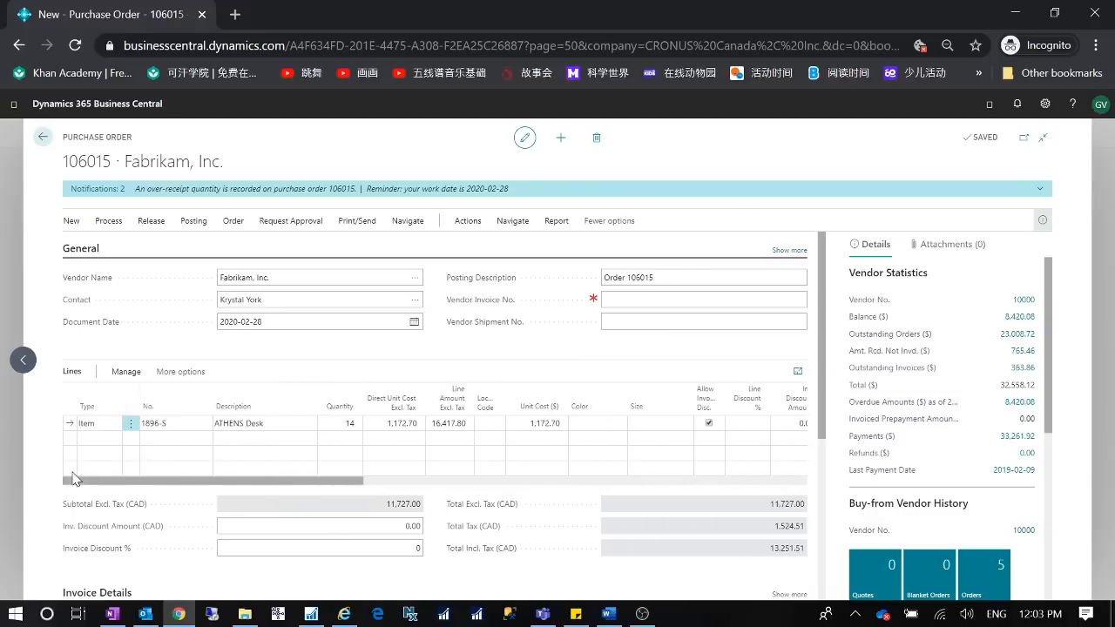
{"action": "left_click_drag", "start_coordinate": [73, 478], "coordinate": [142, 488]}
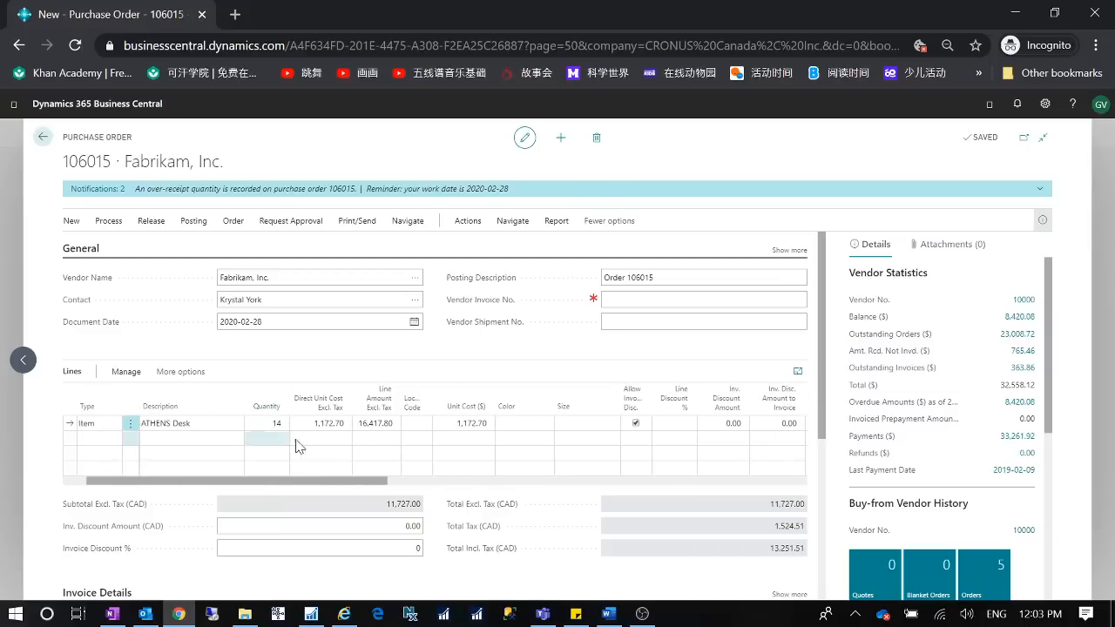
{"action": "left_click", "coordinate": [716, 298]}
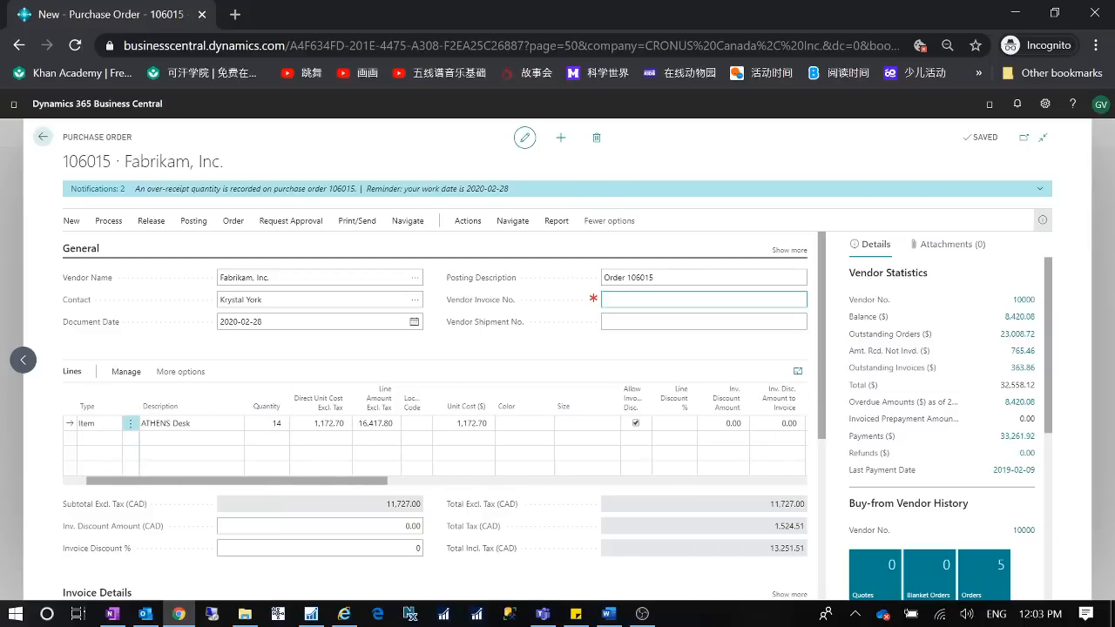
{"action": "left_click", "coordinate": [272, 443]}
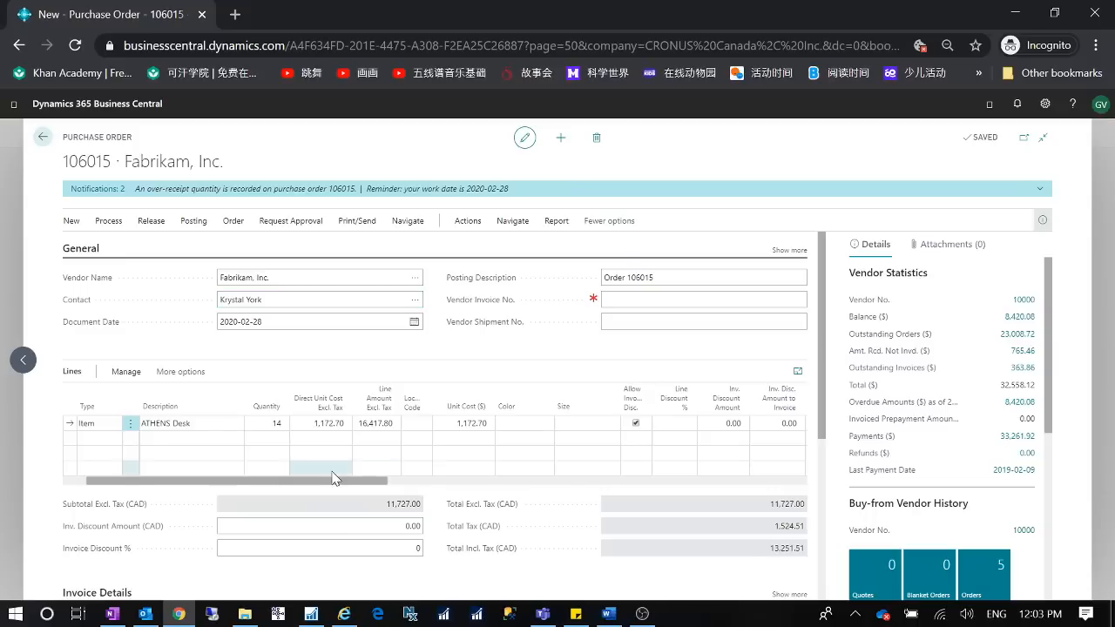
{"action": "left_click_drag", "start_coordinate": [323, 485], "coordinate": [453, 490]}
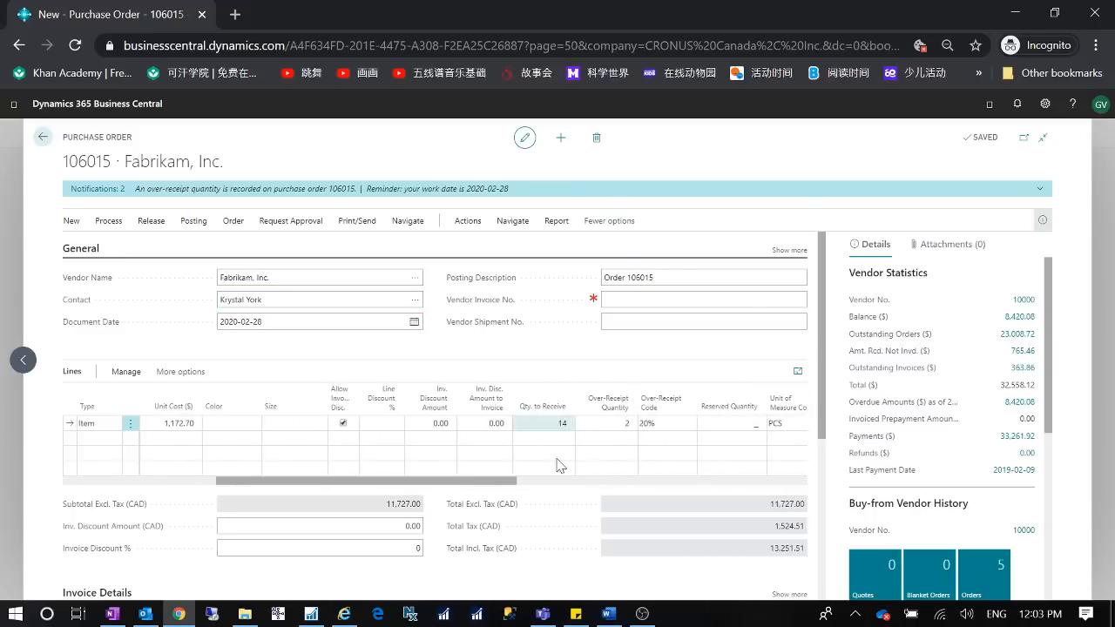